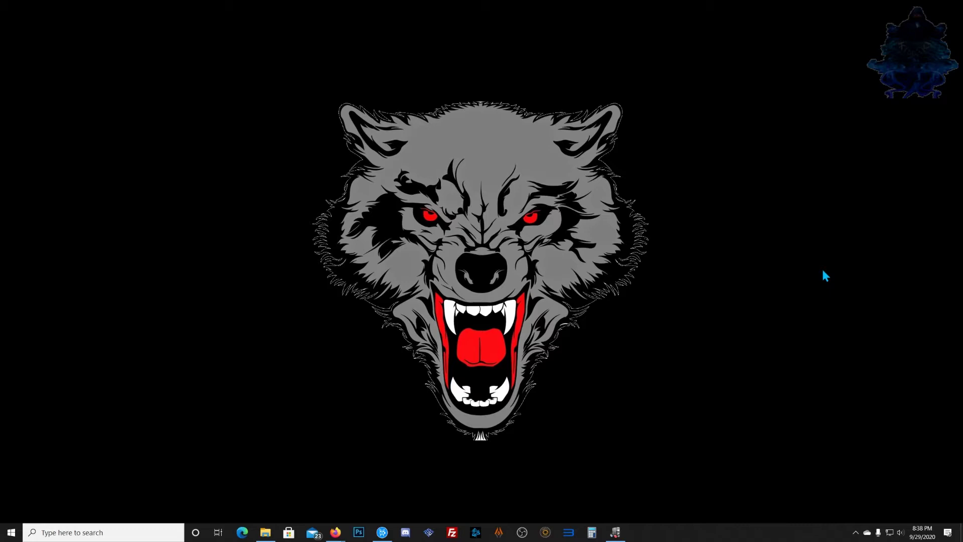
Review the computer's operating system, CPU, RAM and graphics card in the Speccy hardware summary, closing it when done
left_click(615, 531)
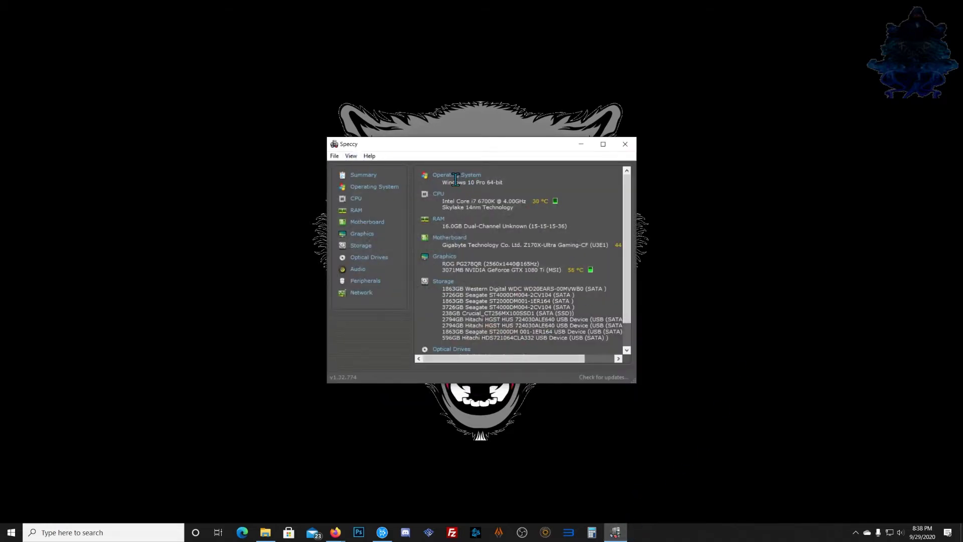
left_click_drag(440, 181, 502, 182)
left_click(497, 182)
left_click_drag(503, 201, 519, 201)
left_click(439, 225)
left_click_drag(438, 224, 461, 226)
left_click_drag(522, 271, 558, 279)
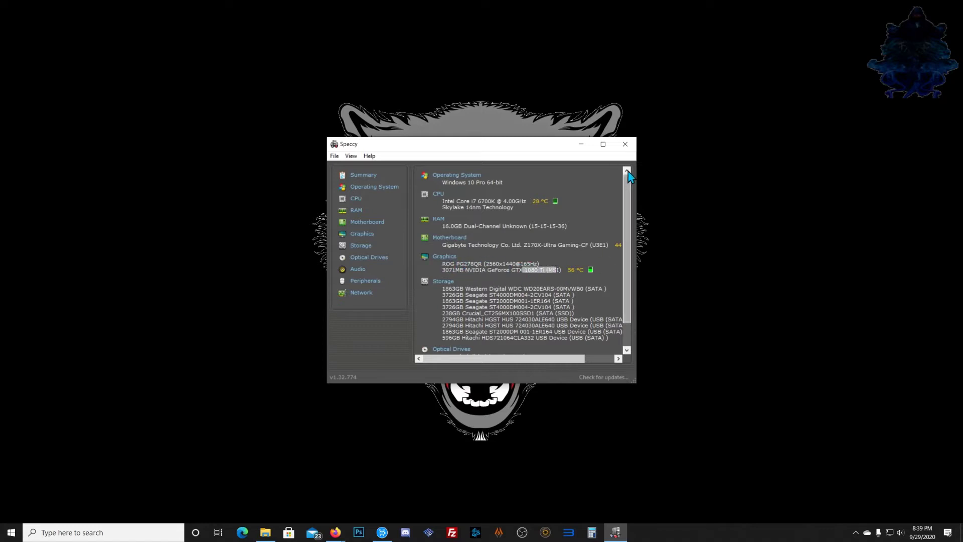
left_click(625, 144)
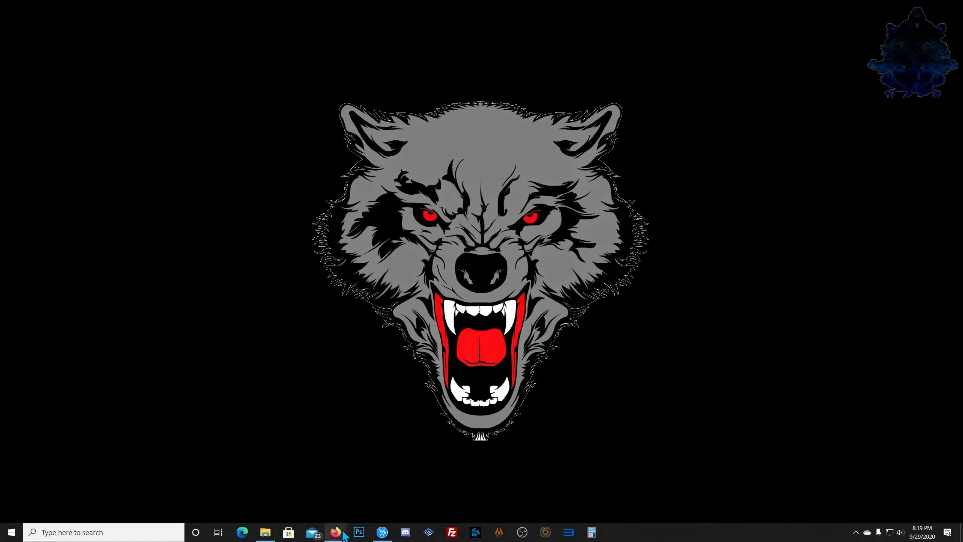
Switch to Firefox and view the RPCS3 PlayStation 3 Emulator home page
mouse_move(344, 534)
left_click(377, 499)
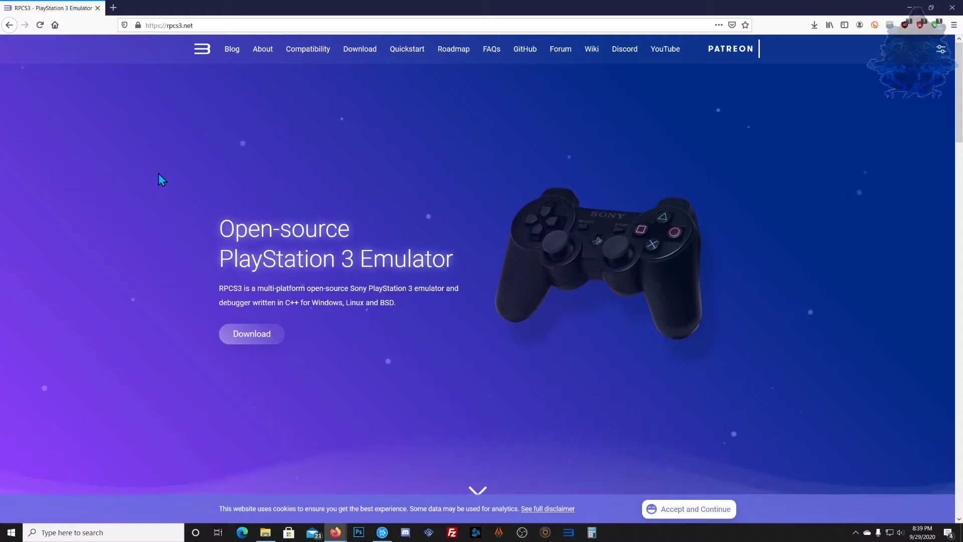
left_click_drag(218, 258, 456, 258)
left_click(487, 320)
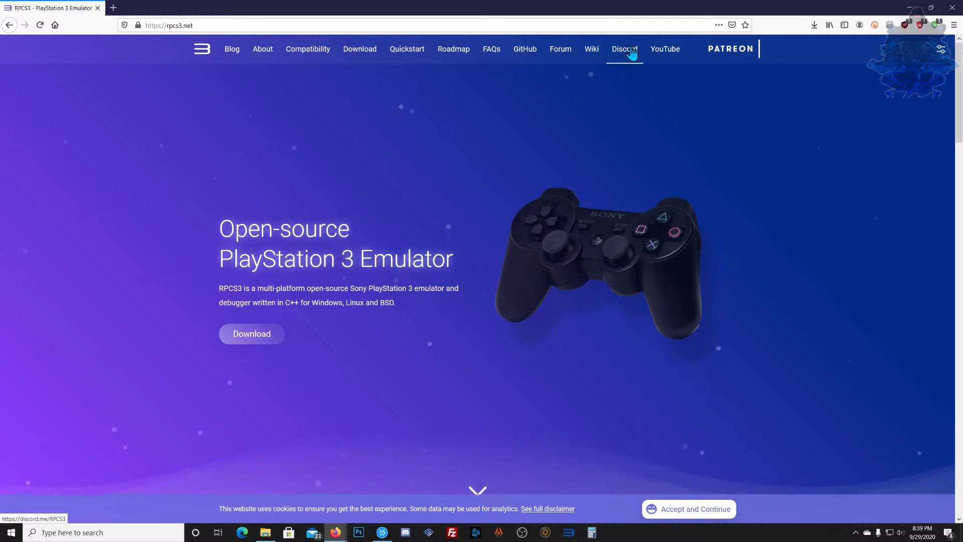
Open the RPCS3 Quickstart page and examine the recommended and minimum hardware requirements
left_click(409, 56)
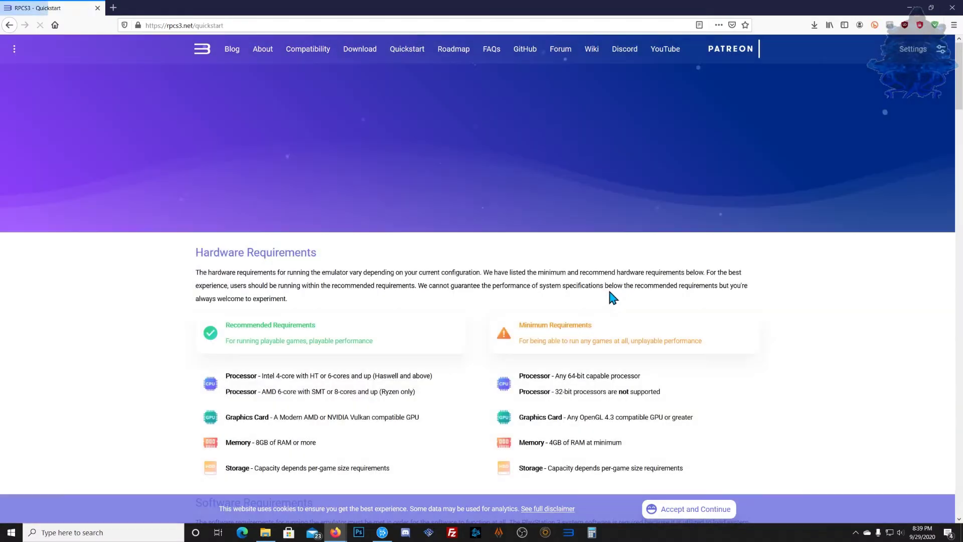
scroll(446, 330, "down", 1)
left_click_drag(230, 324, 418, 386)
left_click(418, 387)
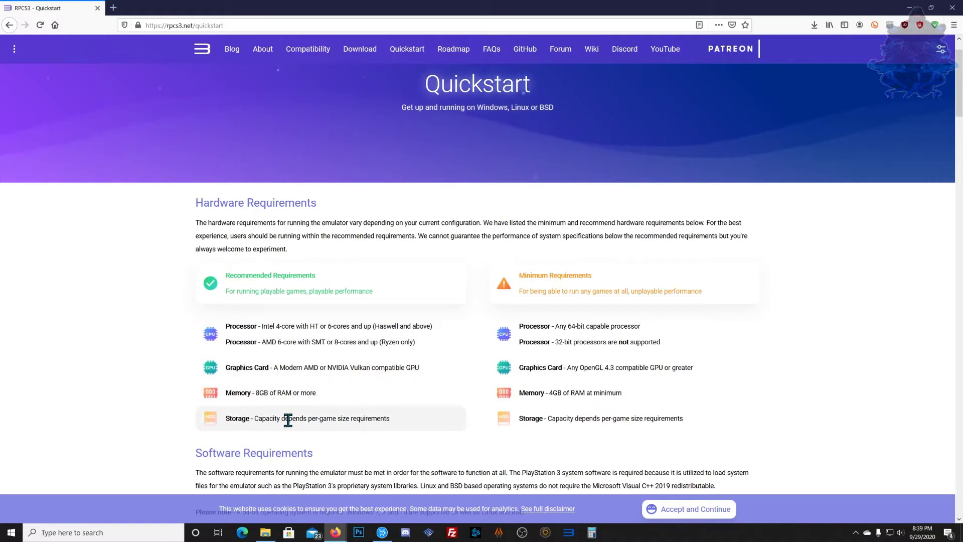
left_click_drag(225, 275, 316, 276)
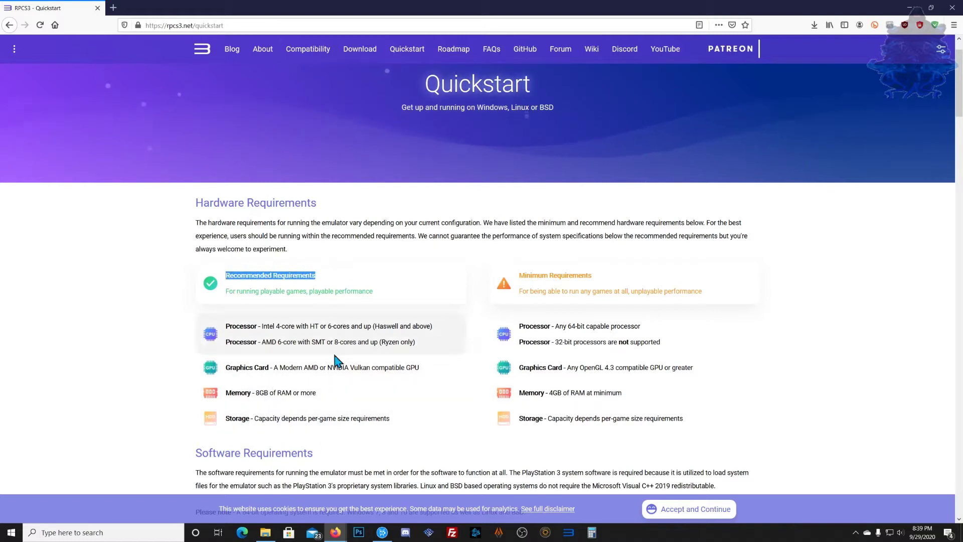
left_click_drag(525, 275, 582, 277)
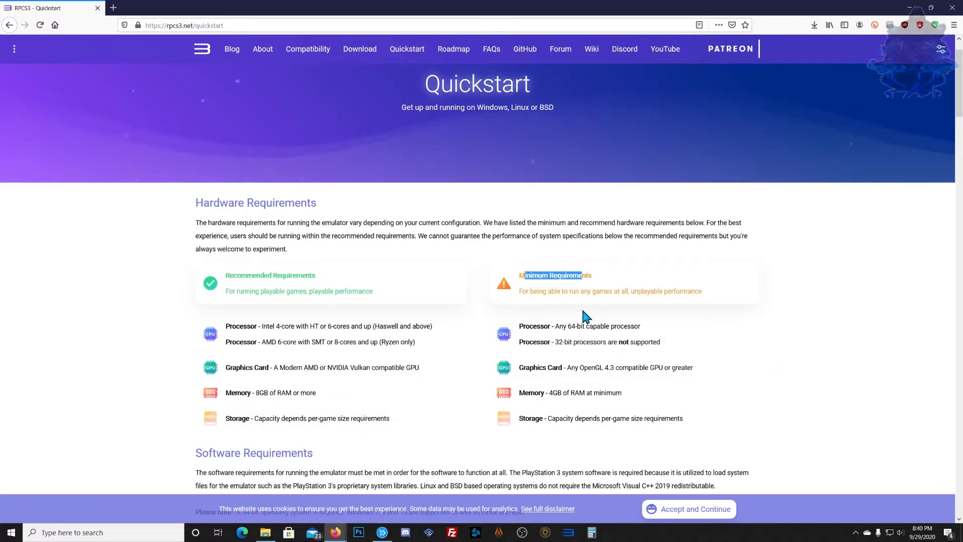
left_click(580, 275)
triple_click(580, 275)
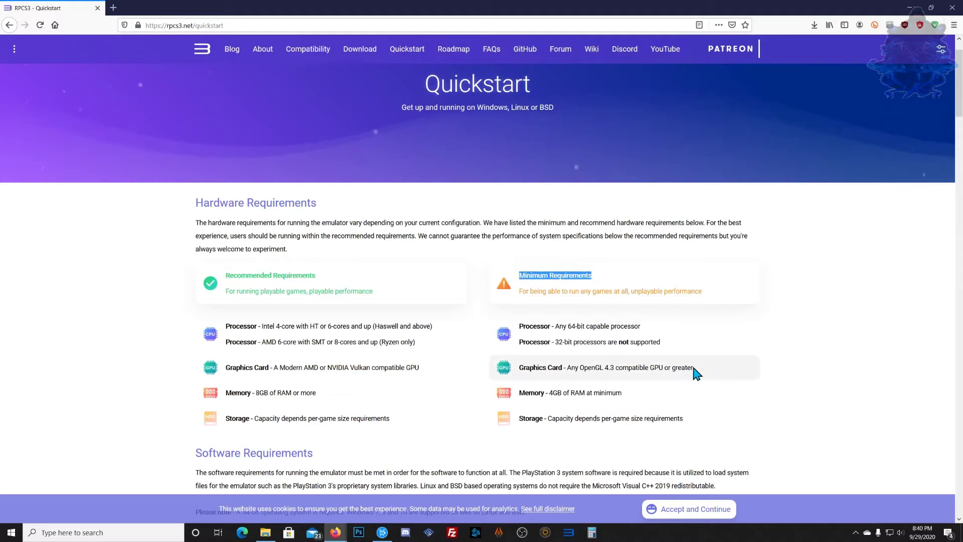
left_click(723, 350)
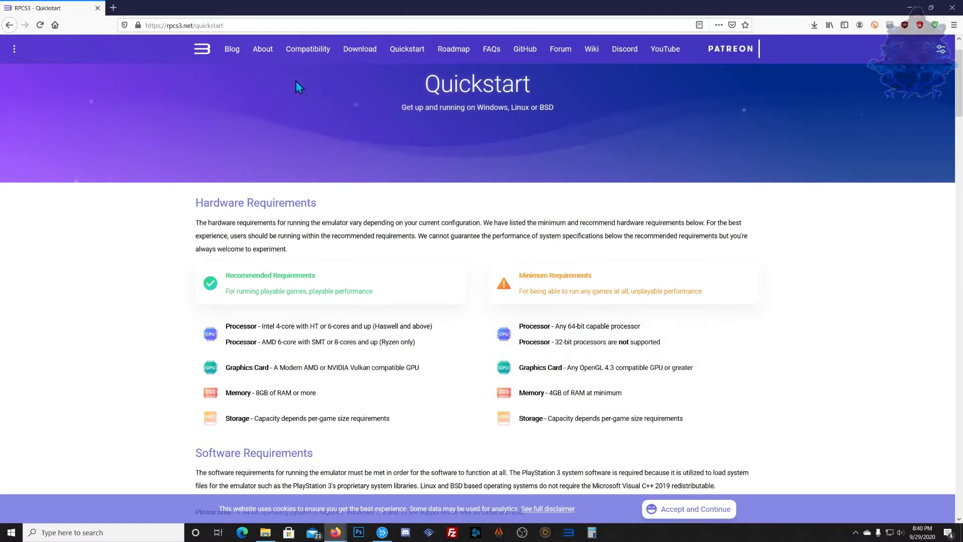
Open the RPCS3 Compatibility page and examine the explanations of the game status categories
left_click(302, 51)
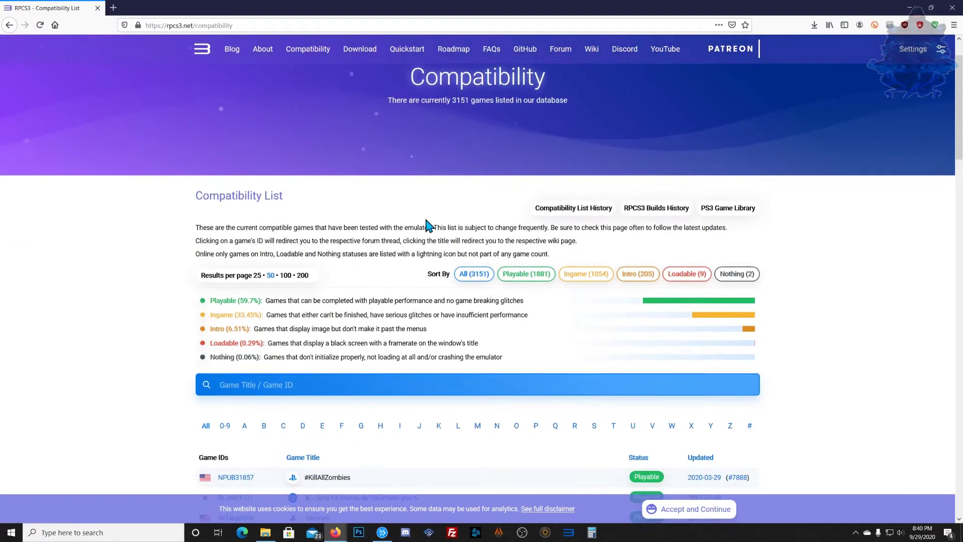
left_click_drag(407, 134, 546, 140)
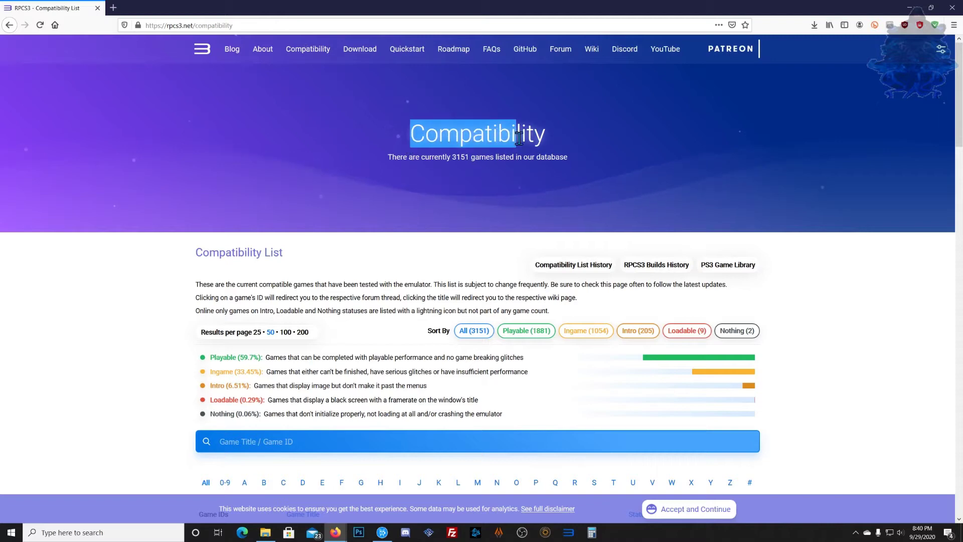
scroll(189, 337, "down", 3)
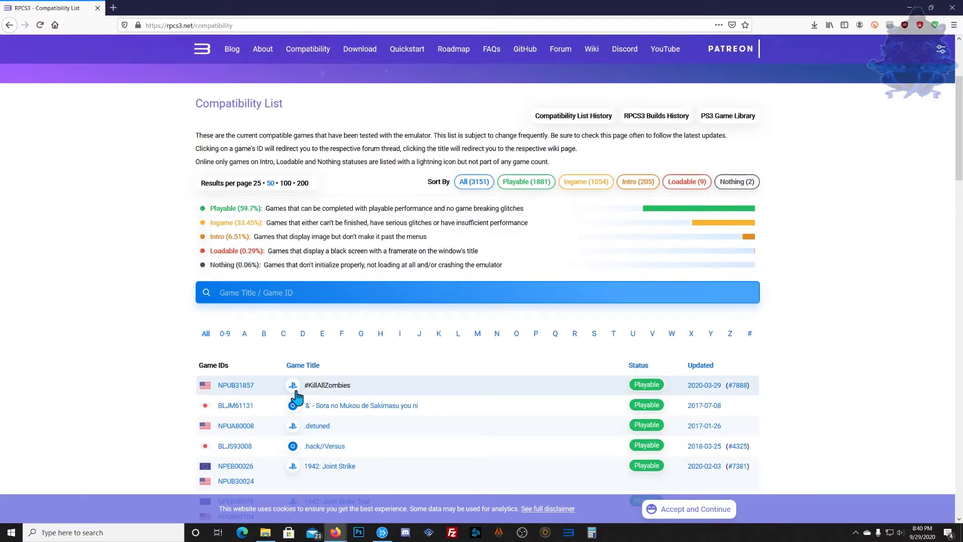
scroll(456, 404, "down", 2)
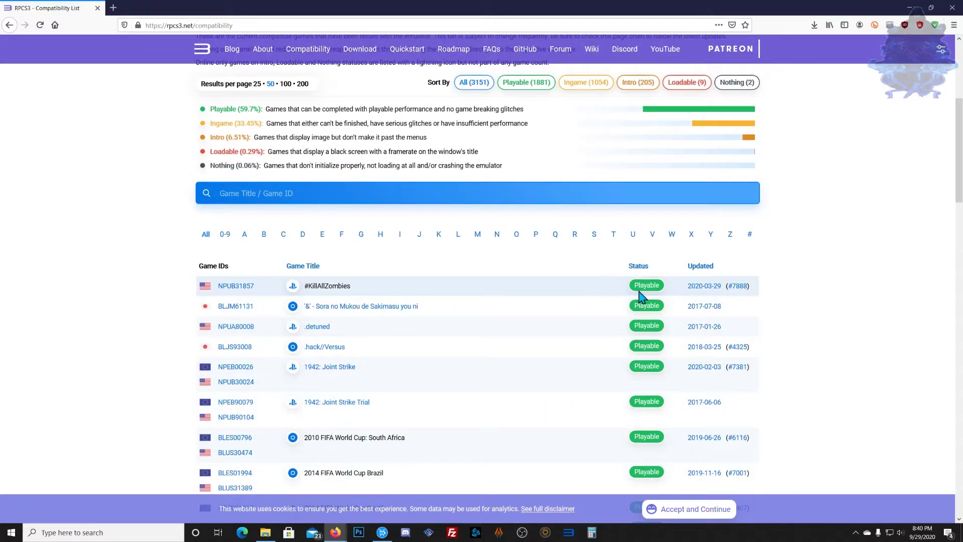
scroll(451, 391, "up", 2)
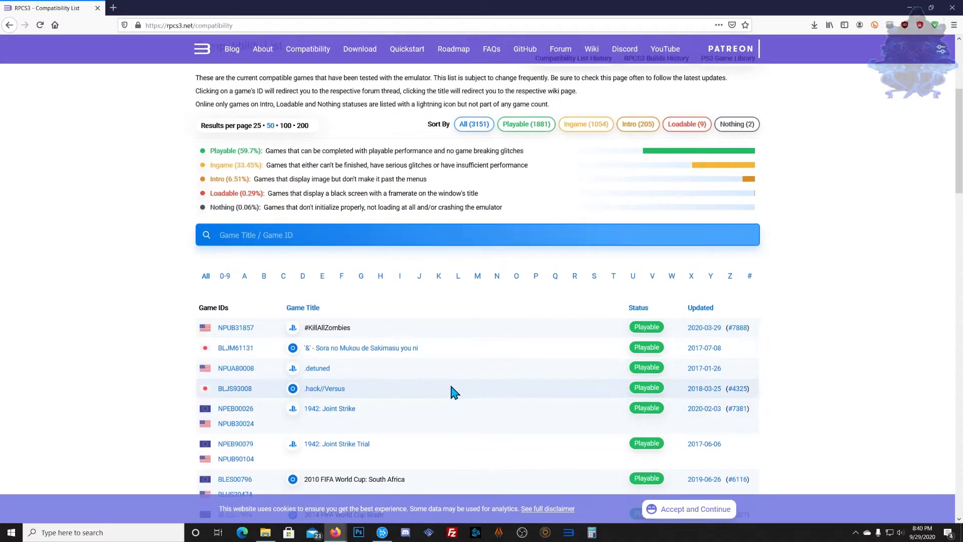
left_click_drag(210, 208, 263, 209)
left_click_drag(210, 222, 256, 266)
Browse the first page of the game compatibility list down to its end and return to the page heading
scroll(498, 369, "down", 2)
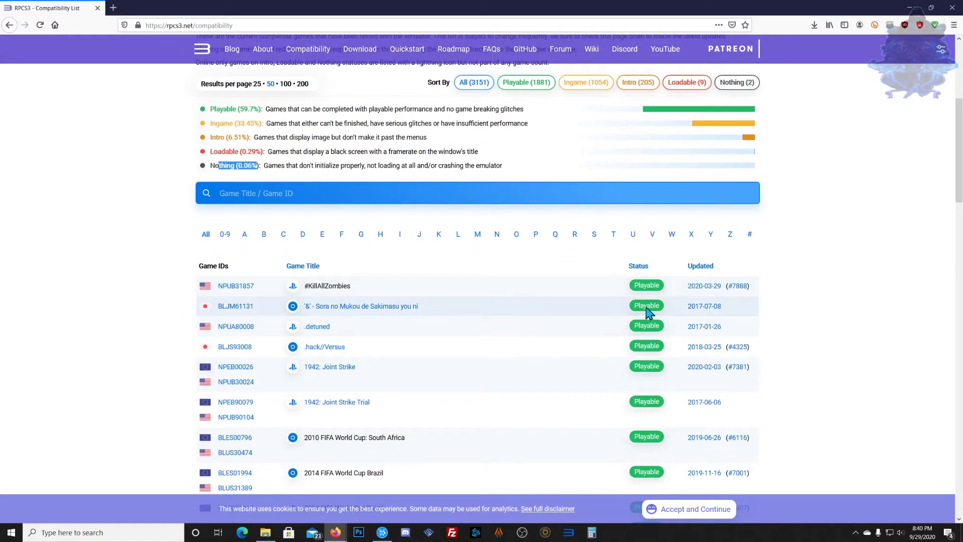
scroll(651, 312, "down", 13)
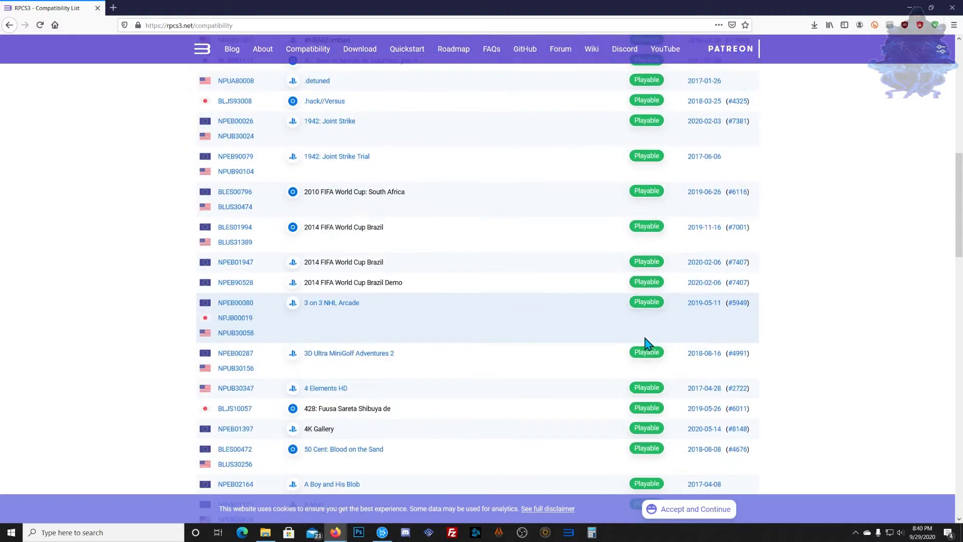
scroll(648, 343, "down", 16)
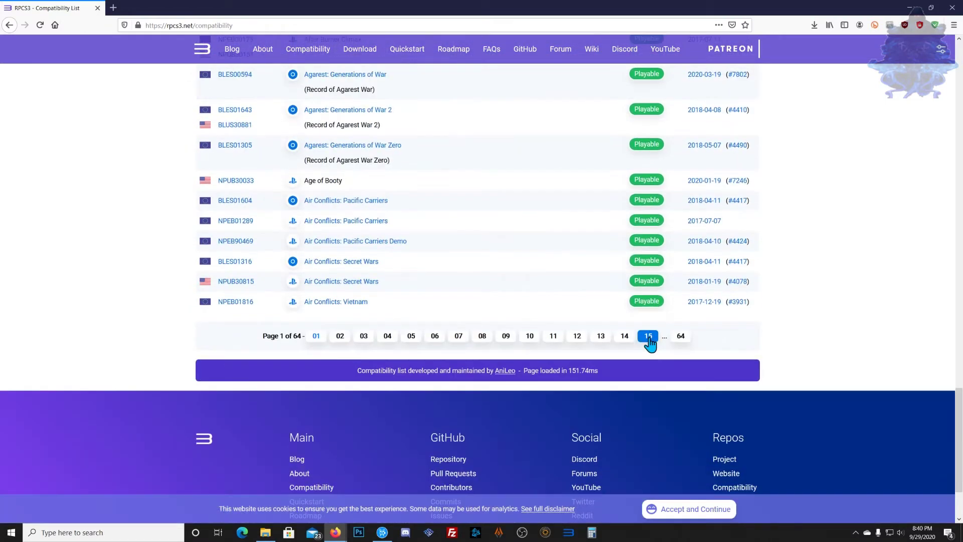
scroll(351, 285, "up", 4)
scroll(153, 273, "up", 20)
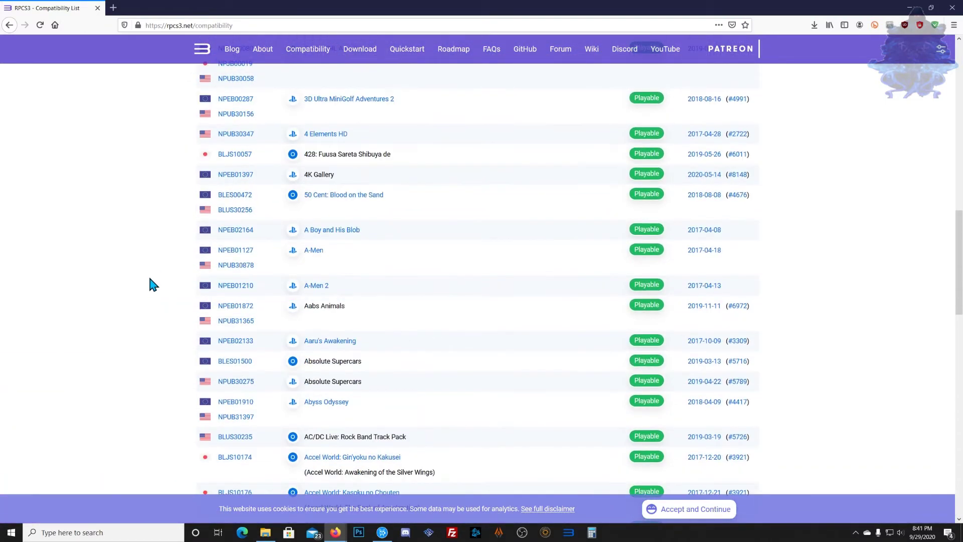
scroll(151, 279, "up", 4)
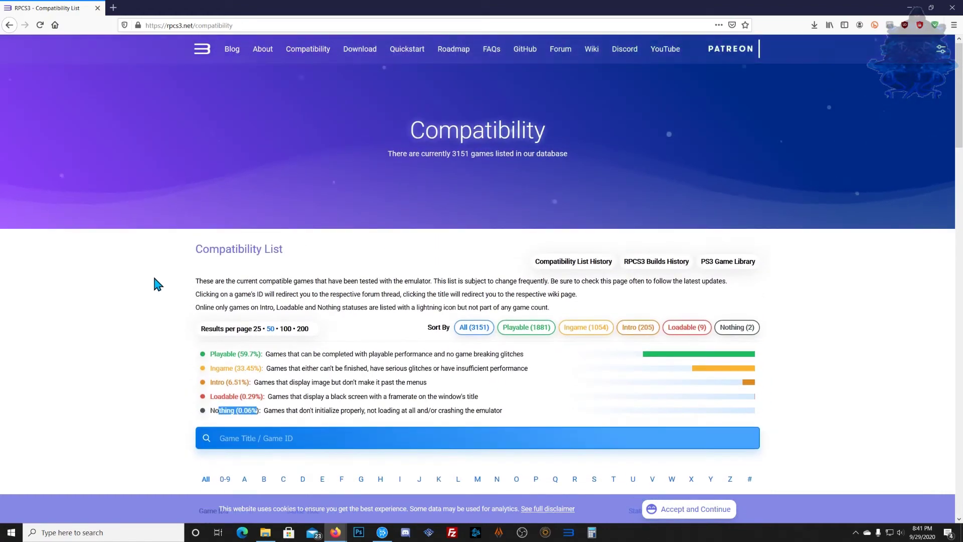
double_click(419, 133)
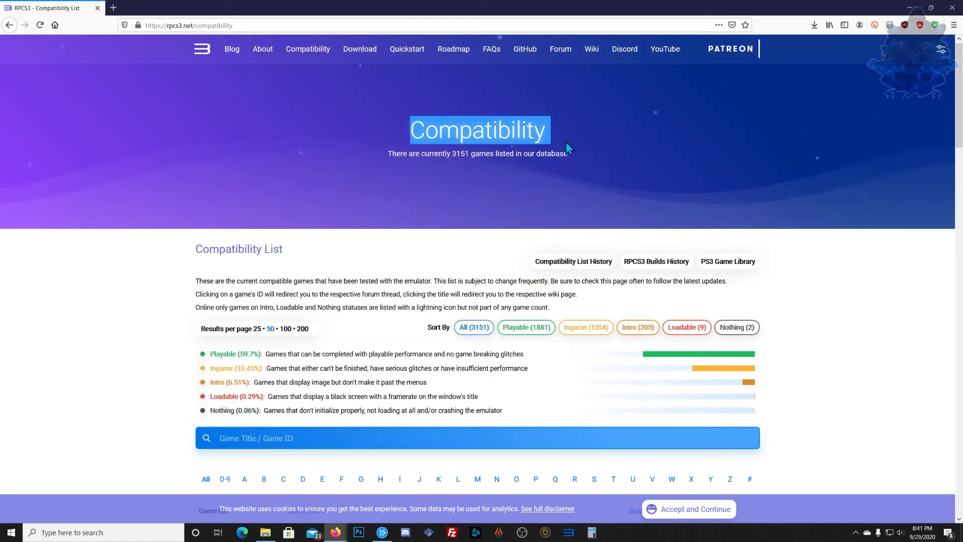
Open the RPCS3 Download page to view the latest builds, then minimize the browser
left_click(360, 48)
scroll(221, 209, "down", 3)
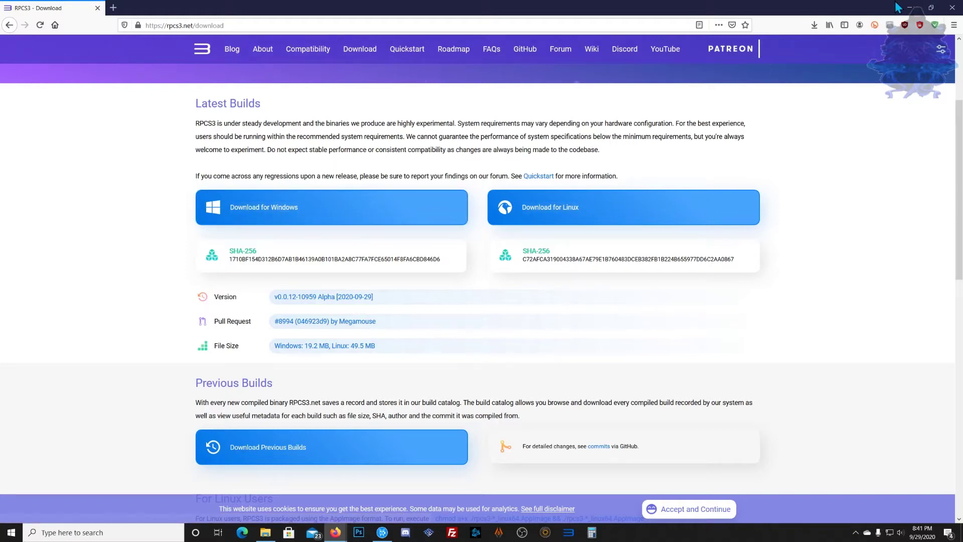
left_click(909, 8)
left_click(265, 532)
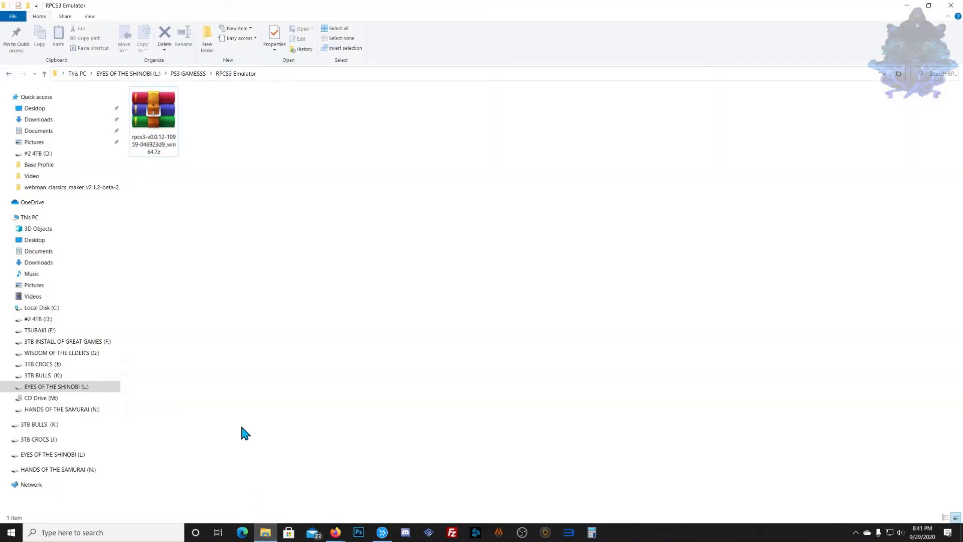
mouse_move(165, 172)
left_mouse_down()
mouse_move(159, 138)
mouse_move(158, 177)
left_mouse_up()
right_click(160, 145)
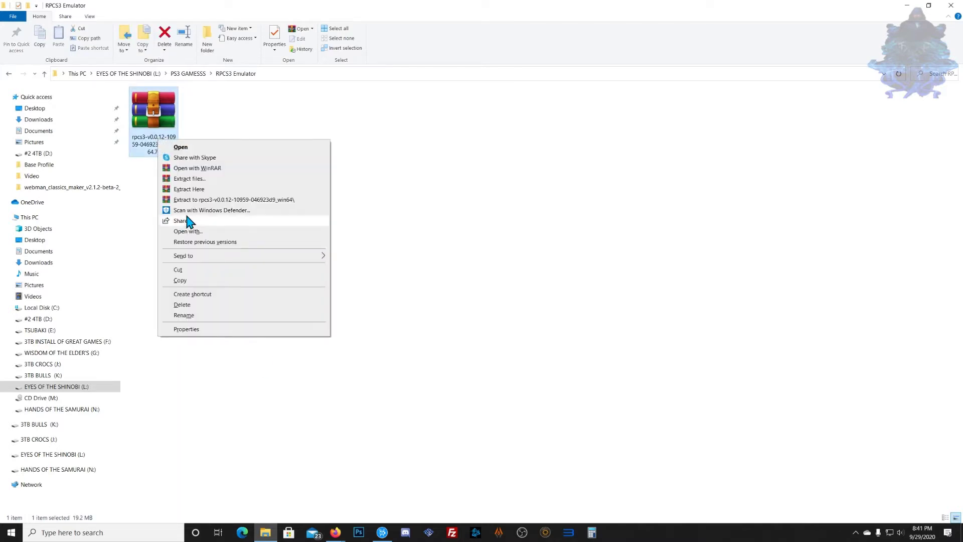
left_click(197, 200)
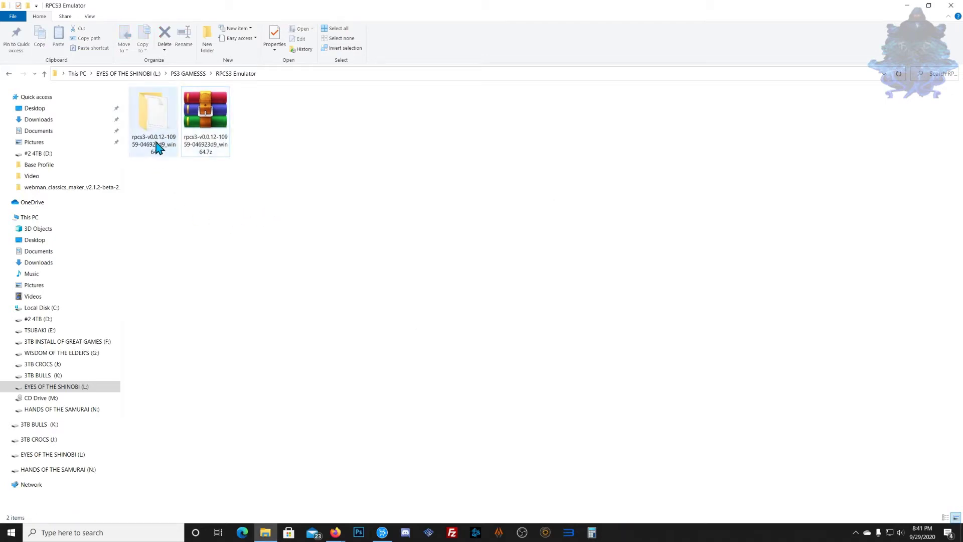
Rename the extracted folder to "RPCS3 PS3 Emulator"
left_click(156, 148)
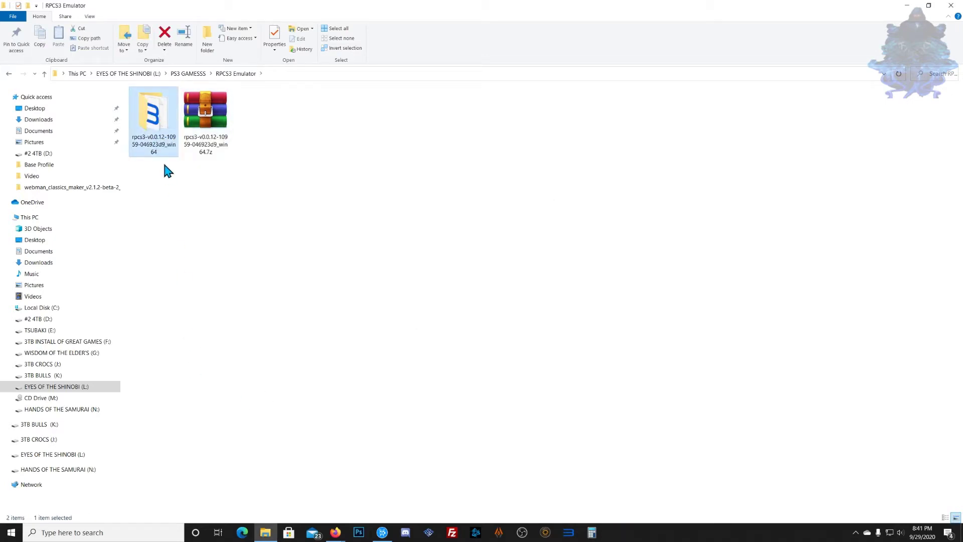
right_click(156, 149)
left_click(182, 358)
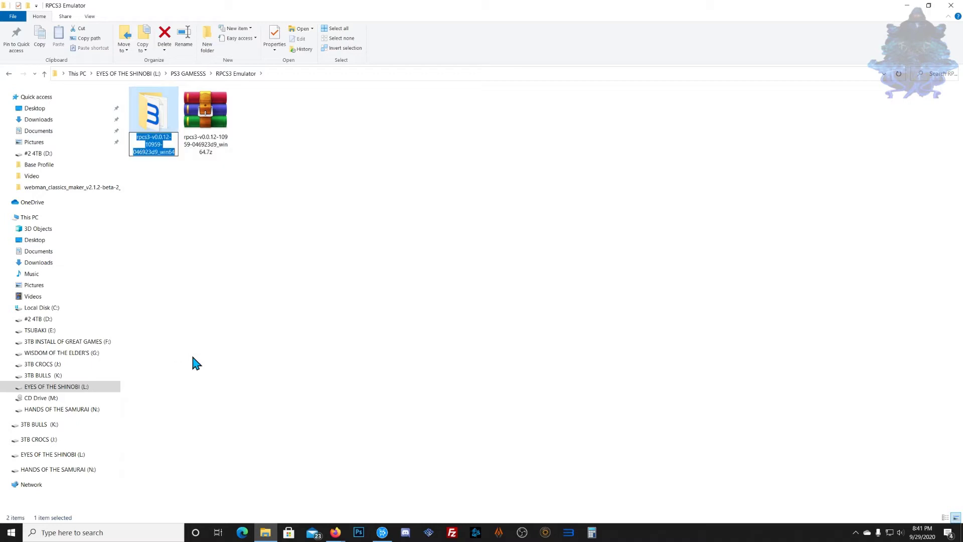
key("BackSpace")
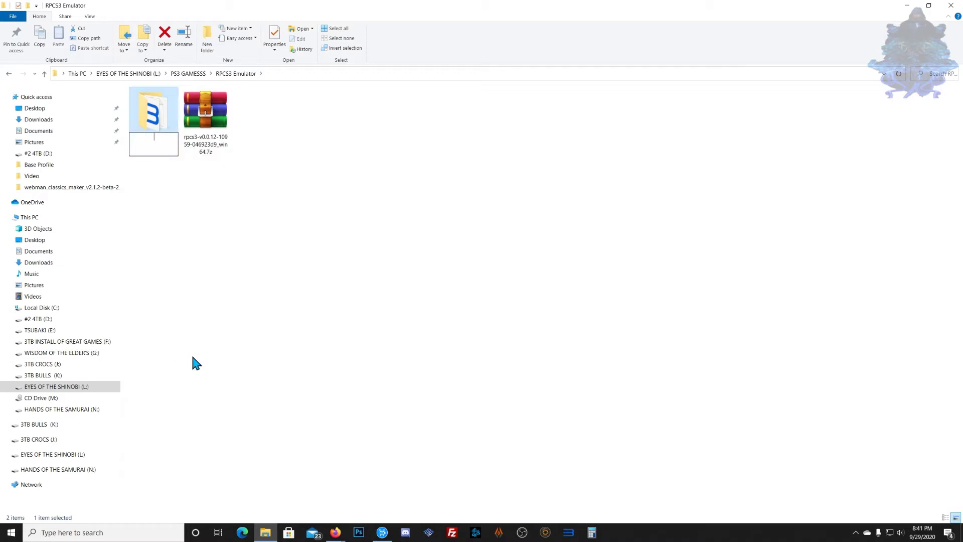
type("RPCS3 PS3")
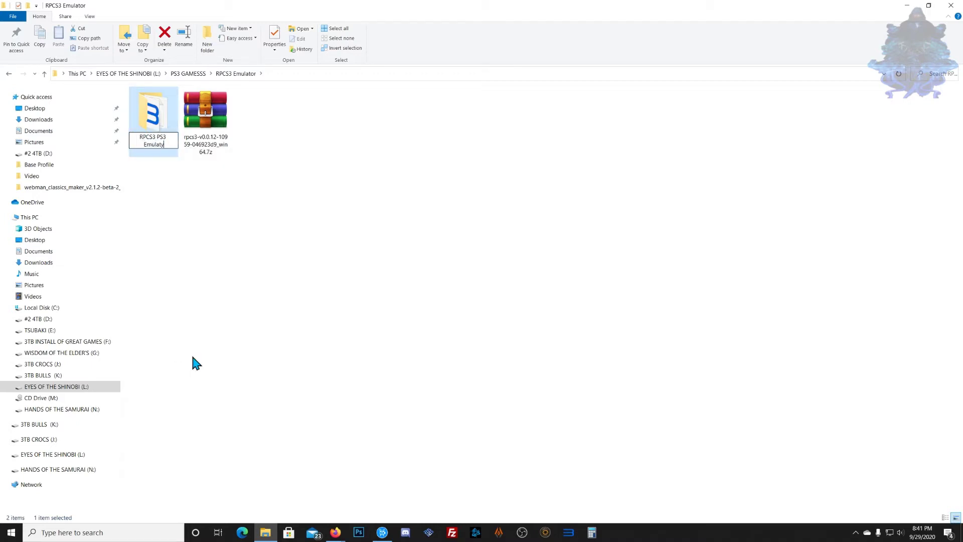
type(" Emulator")
left_click(223, 295)
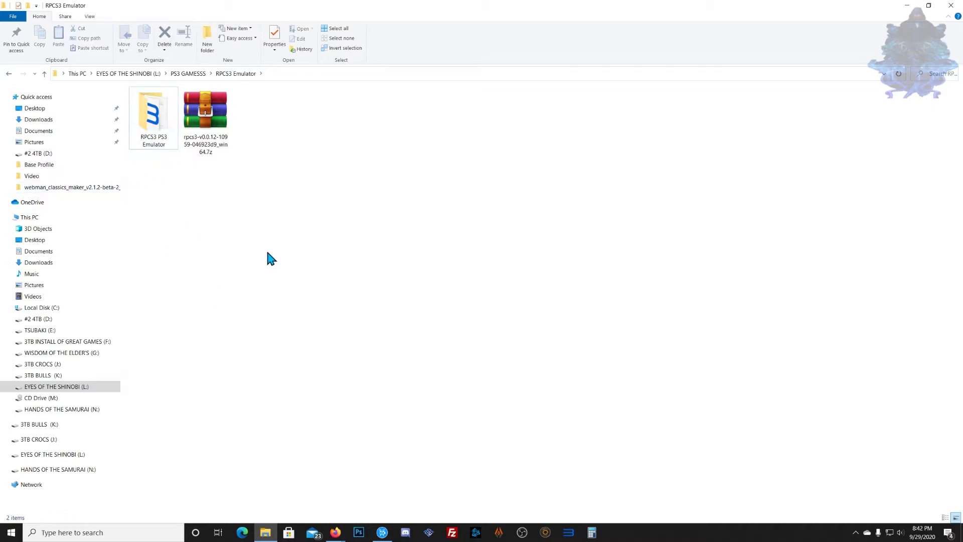
Open the RPCS3 PS3 Emulator folder and run rpcs3.exe as administrator, allowing it to make changes to the device
double_click(153, 141)
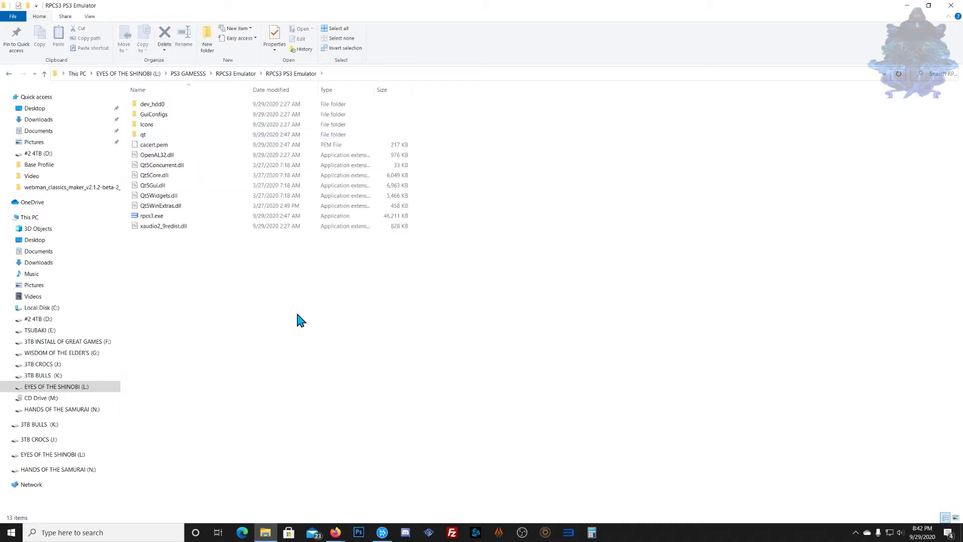
left_click_drag(161, 247, 219, 97)
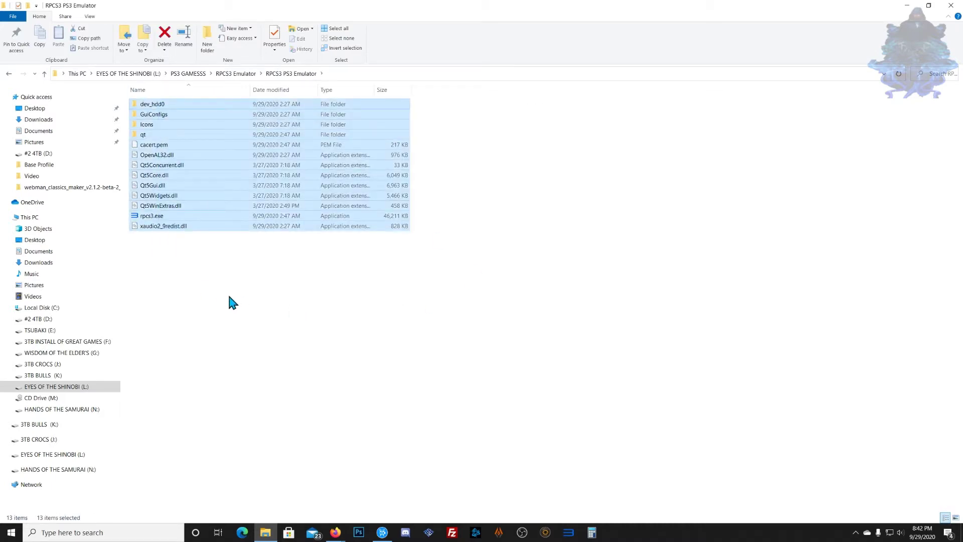
left_click(198, 282)
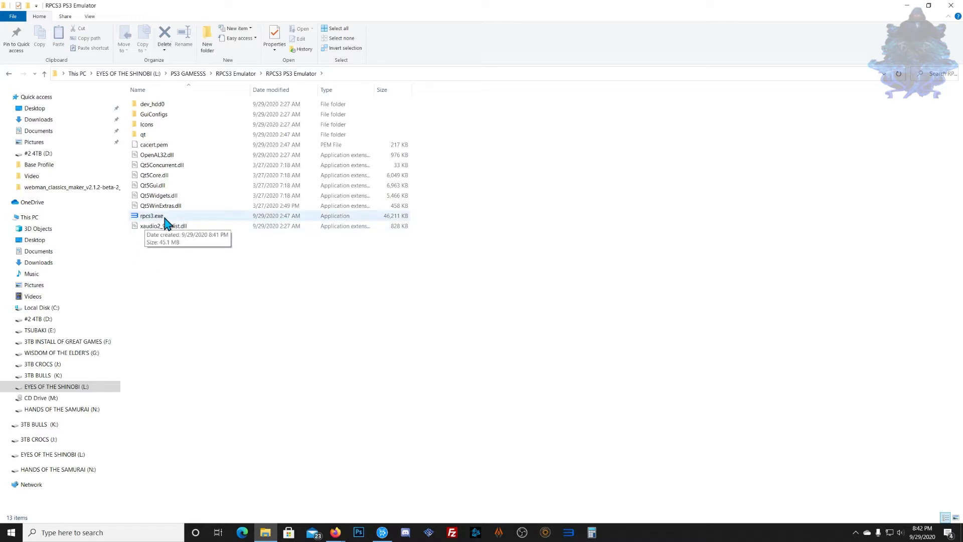
right_click(153, 217)
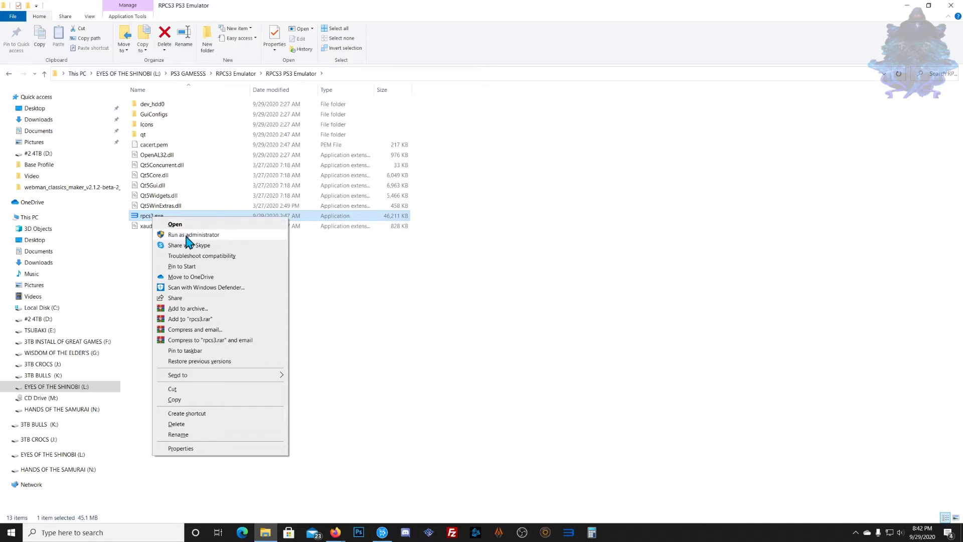
left_click(191, 235)
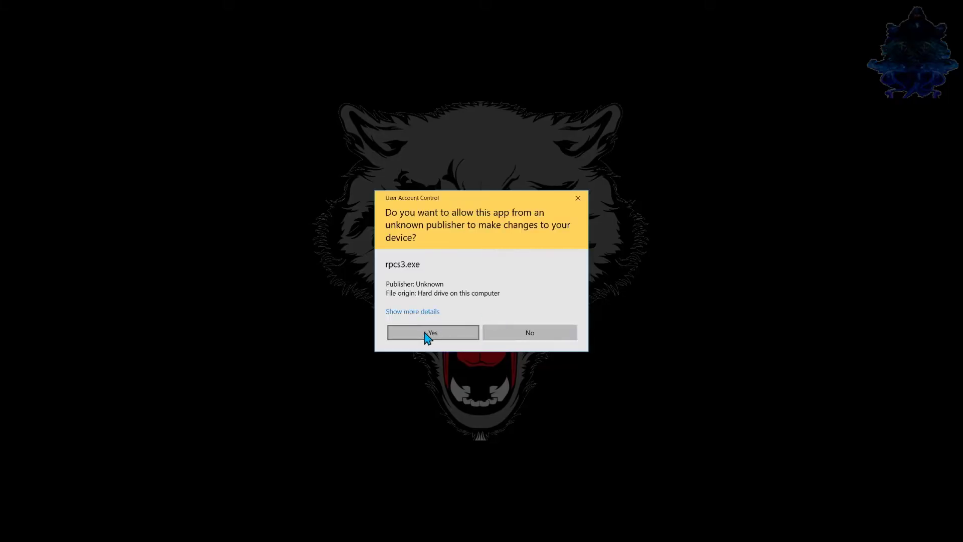
left_click(426, 334)
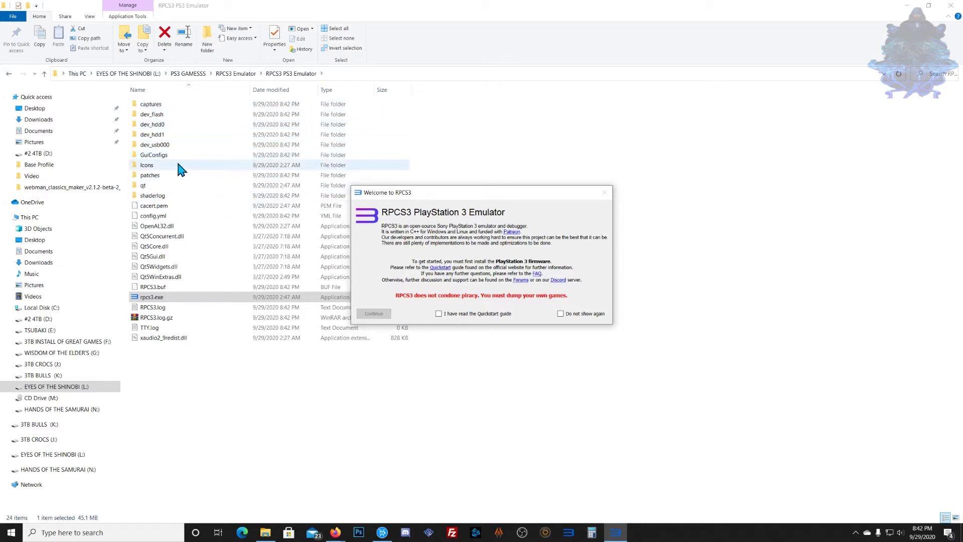
Confirm having read the Quickstart guide, continue past the welcome dialog, and move the emulator window clear of the file list
left_click(454, 316)
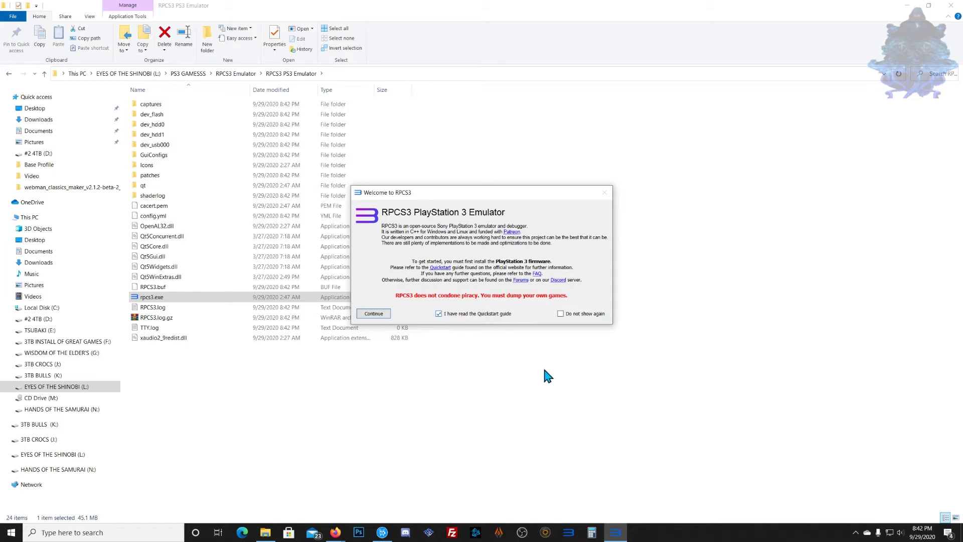
left_click(373, 314)
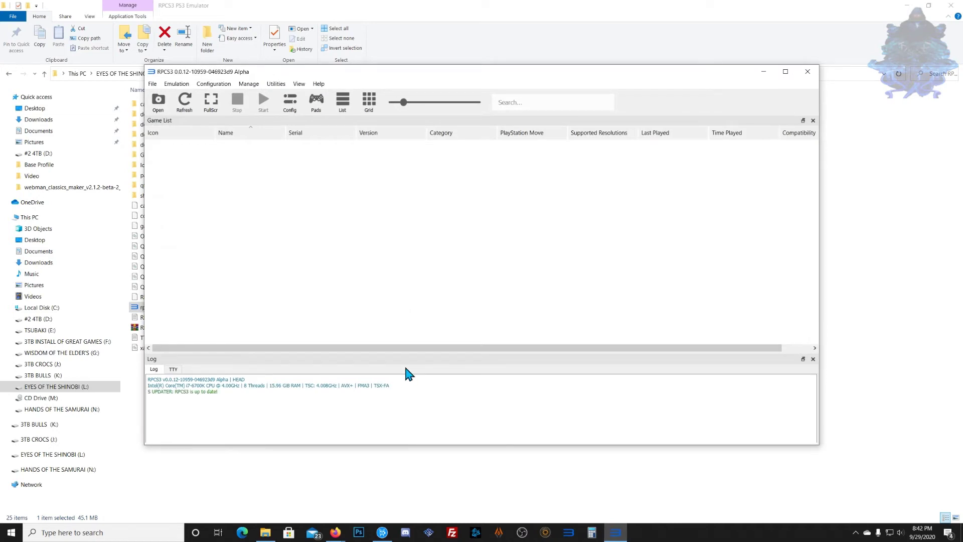
left_click_drag(406, 73, 518, 117)
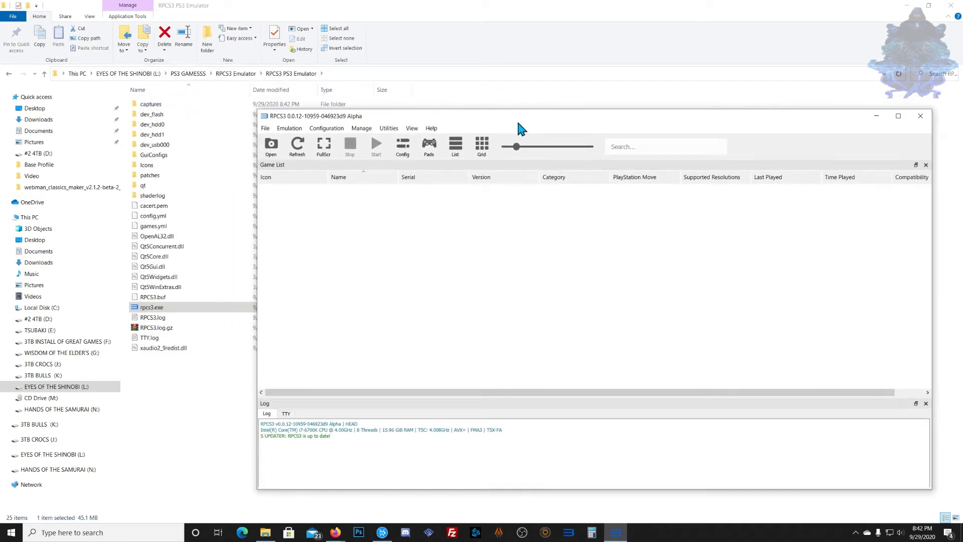
Open the gamepad settings and set Player 1's handler to XInput
left_click(427, 150)
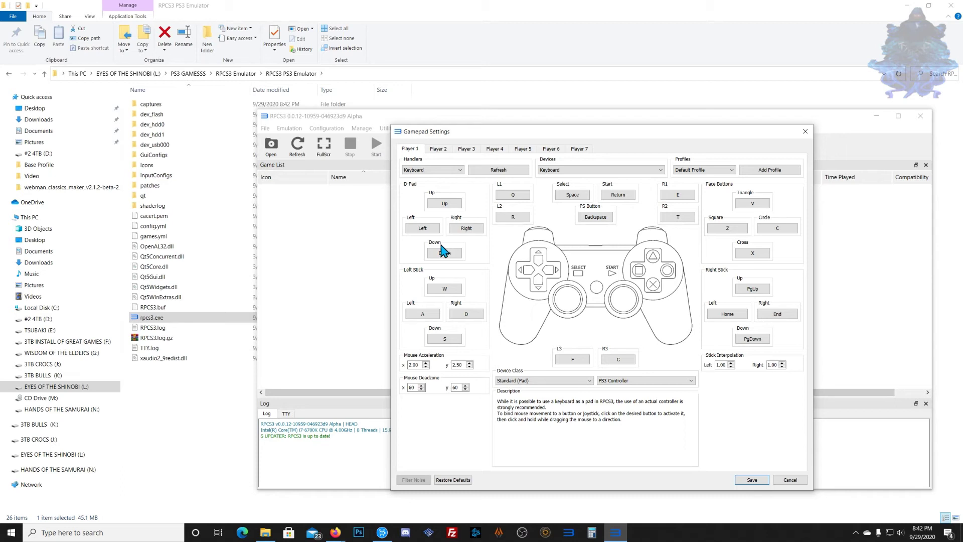
left_click(444, 169)
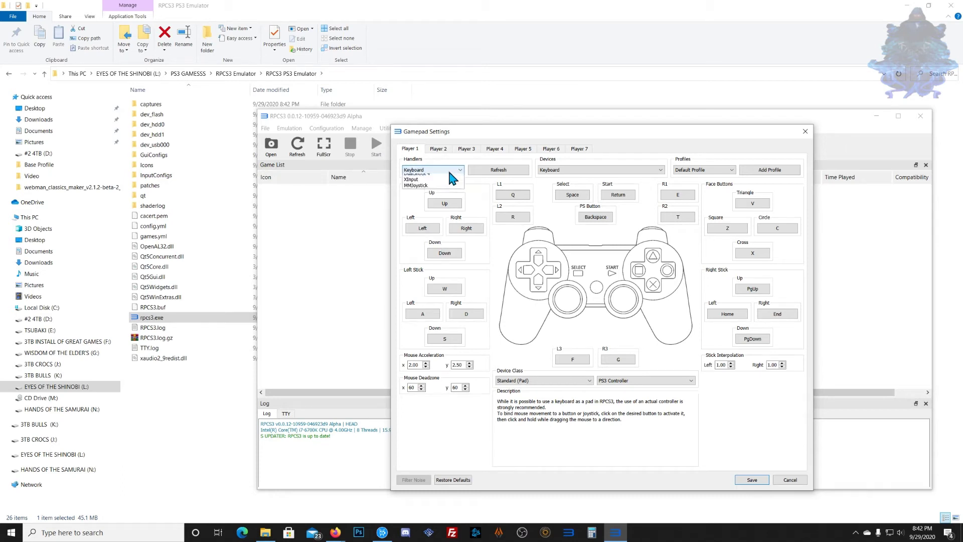
left_click(426, 182)
left_click(426, 171)
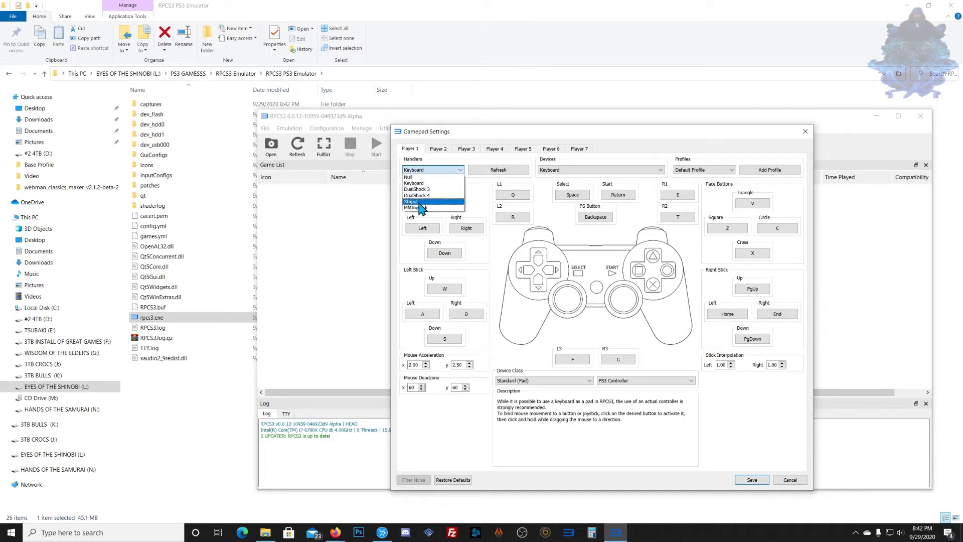
left_click(416, 201)
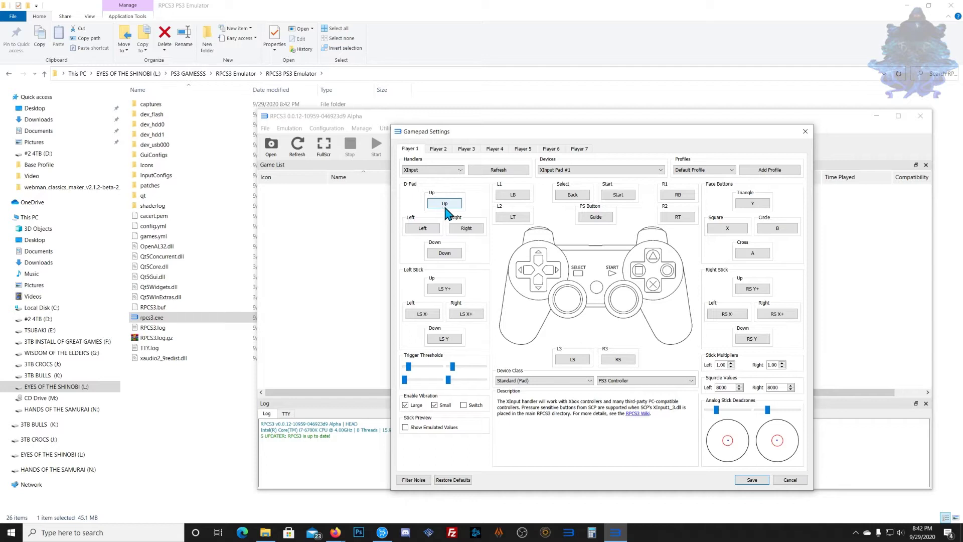
Go through Player 1's D-pad, stick, shoulder and PS button assignments, and save the gamepad settings
left_click(446, 206)
left_click(431, 314)
left_click(516, 196)
left_click(603, 220)
left_click(677, 216)
left_click(776, 313)
left_click(752, 480)
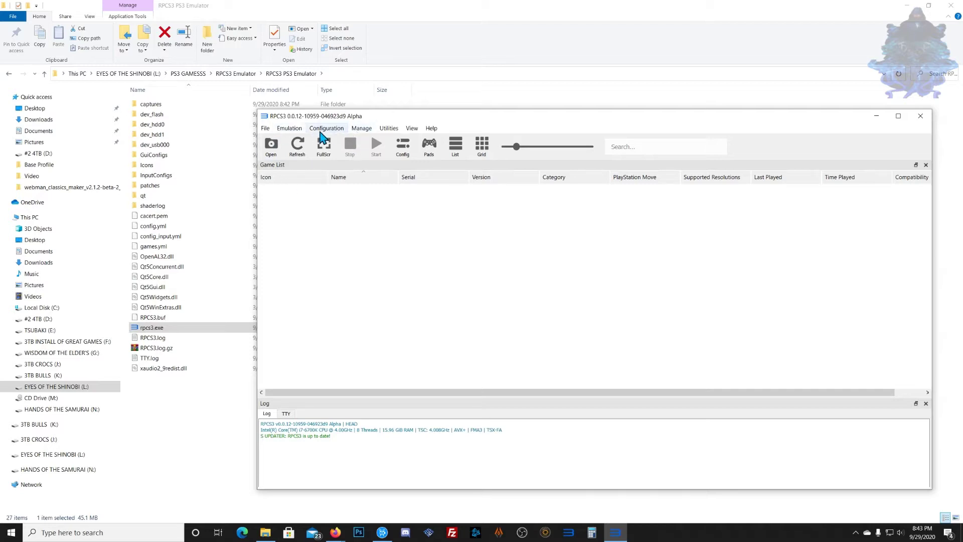
Open the emulator configuration and examine the CPU and Emulator settings, including the fullscreen start option
left_click(324, 132)
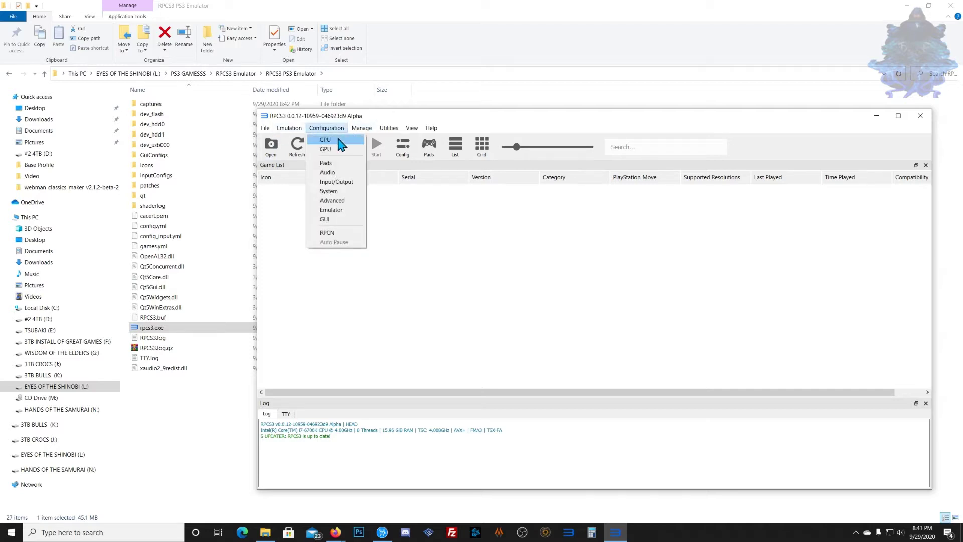
left_click(340, 140)
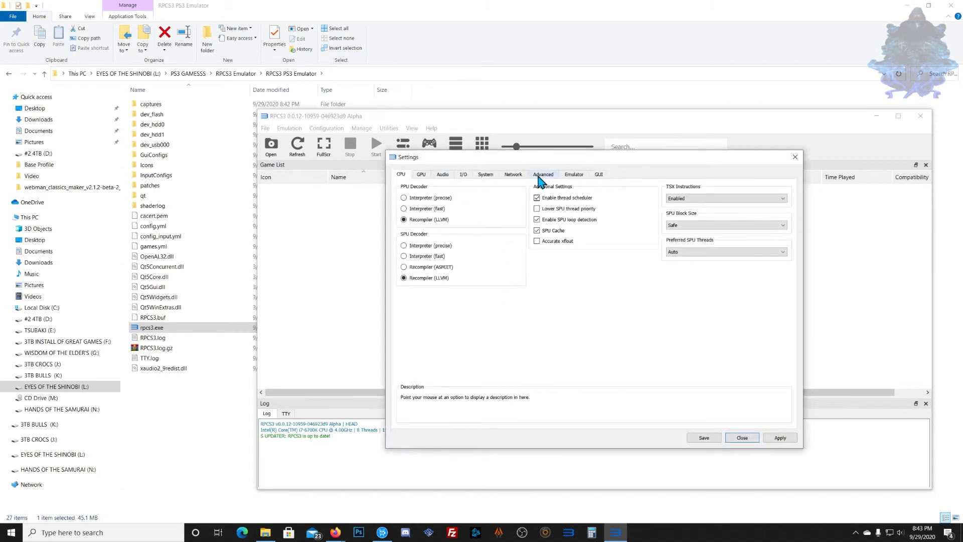
left_click(574, 176)
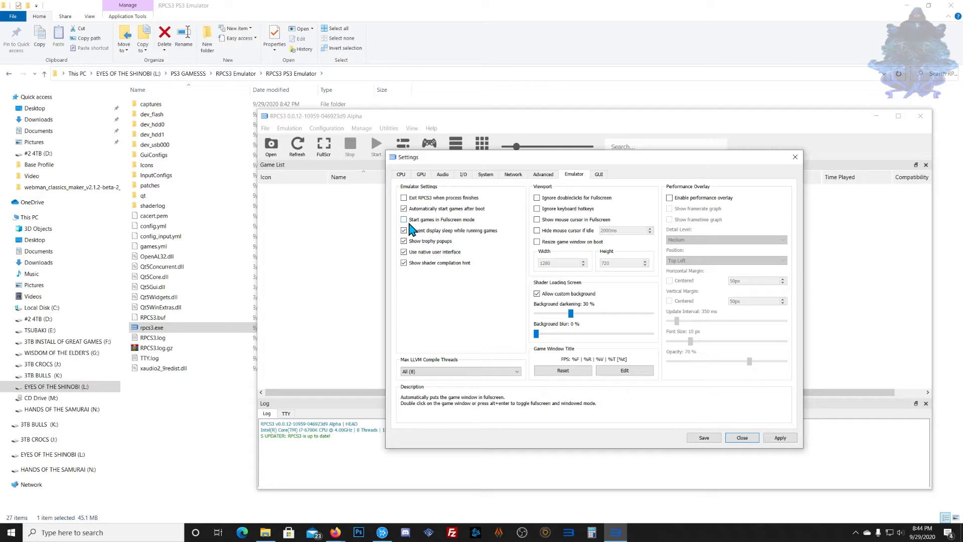
left_click(401, 175)
mouse_move(419, 259)
Examine the GPU settings and the available default resolutions without choosing another one
left_click(421, 174)
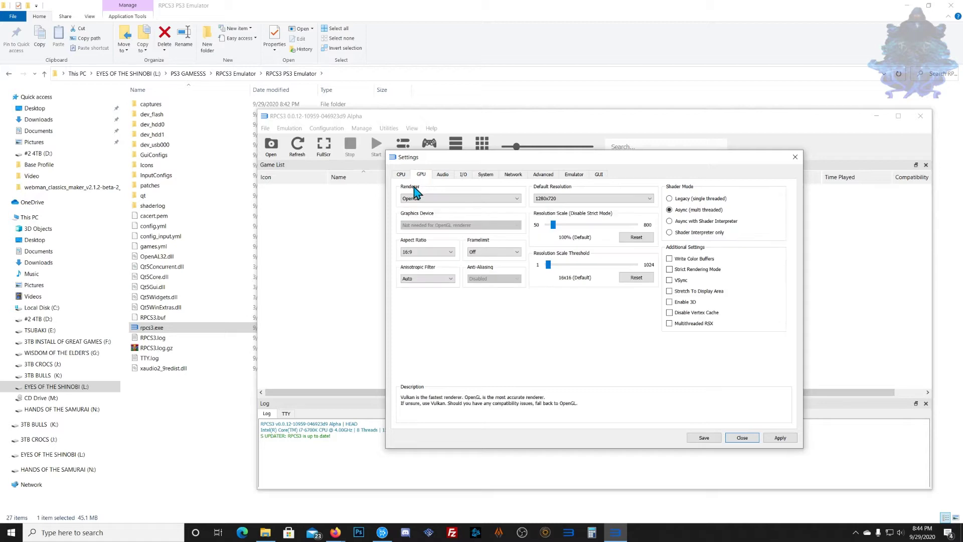
left_click(565, 199)
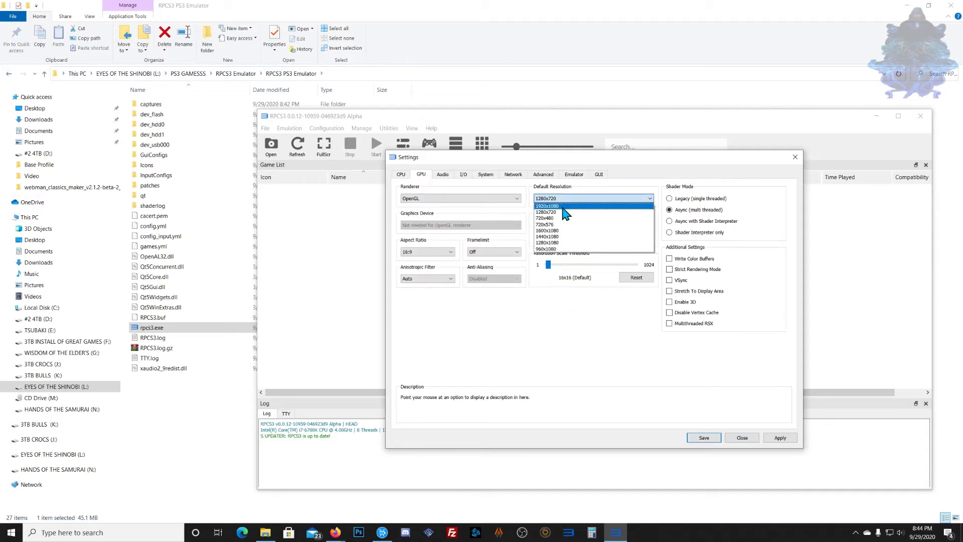
left_click(651, 170)
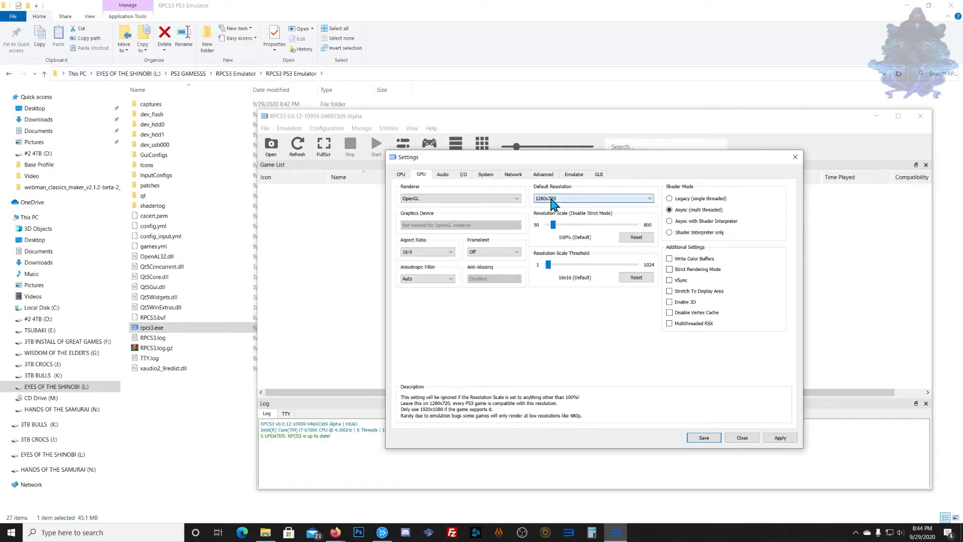
Review the audio settings, then apply and save the emulator configuration
left_click(444, 176)
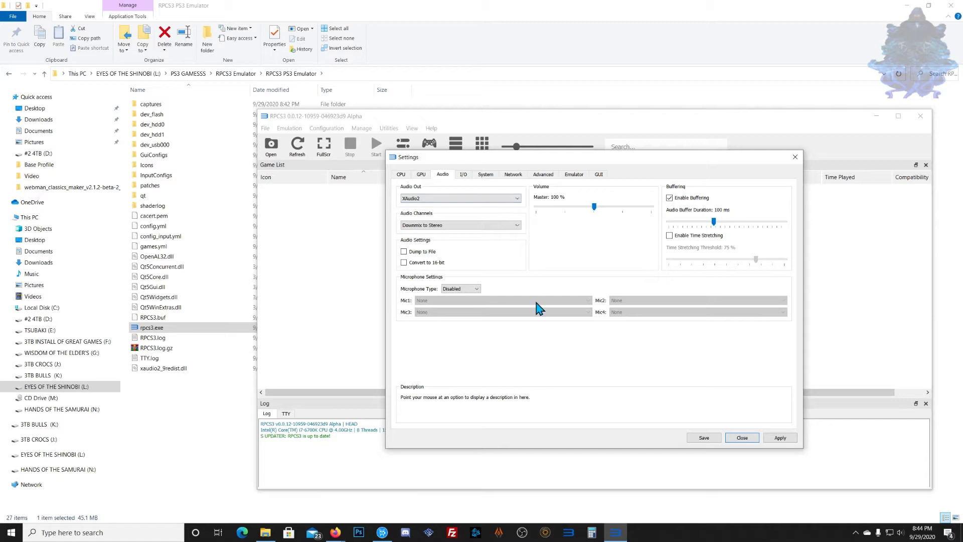
left_click(780, 438)
left_click(704, 438)
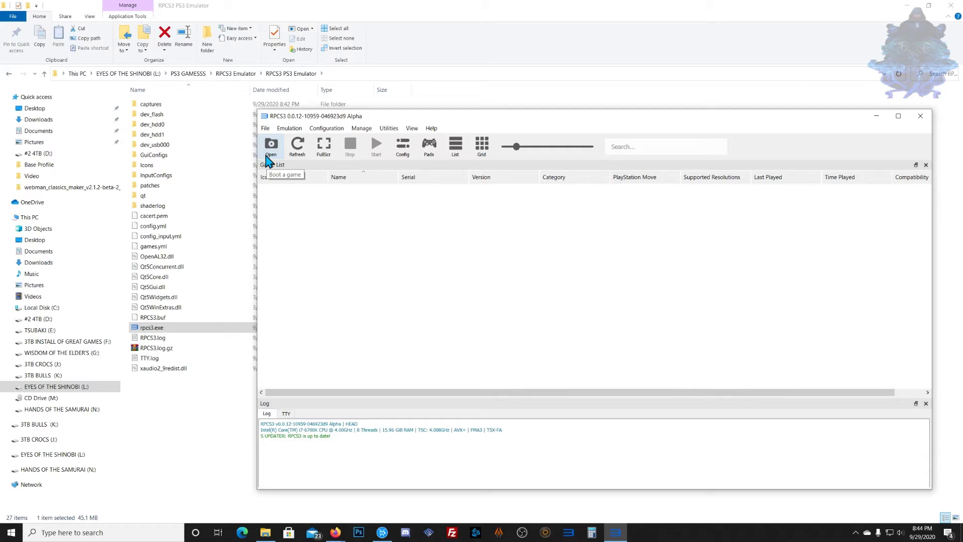
Start a firmware installation and select PS3UPDAT.PUP from REBUG UPDATS > New folder > PS3 > UPDATE
left_click(265, 130)
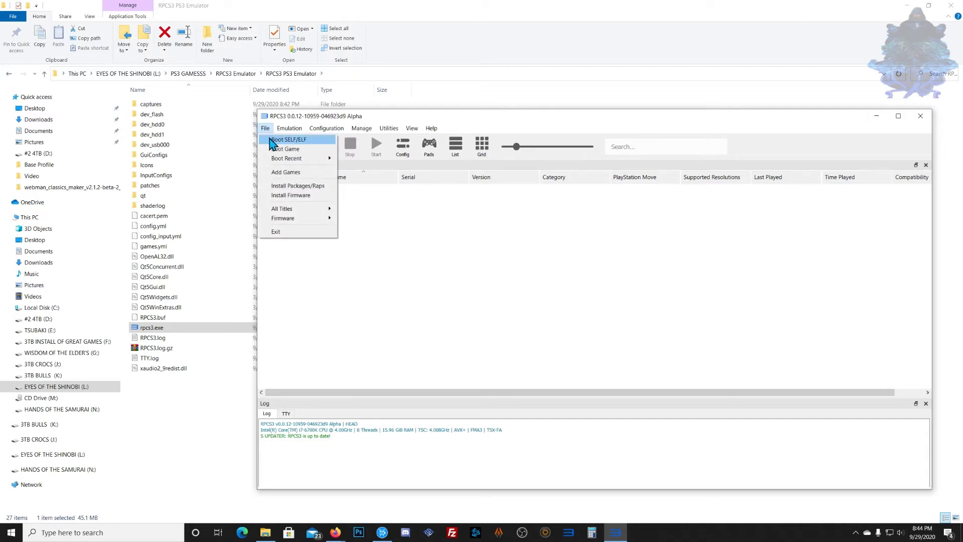
mouse_move(308, 159)
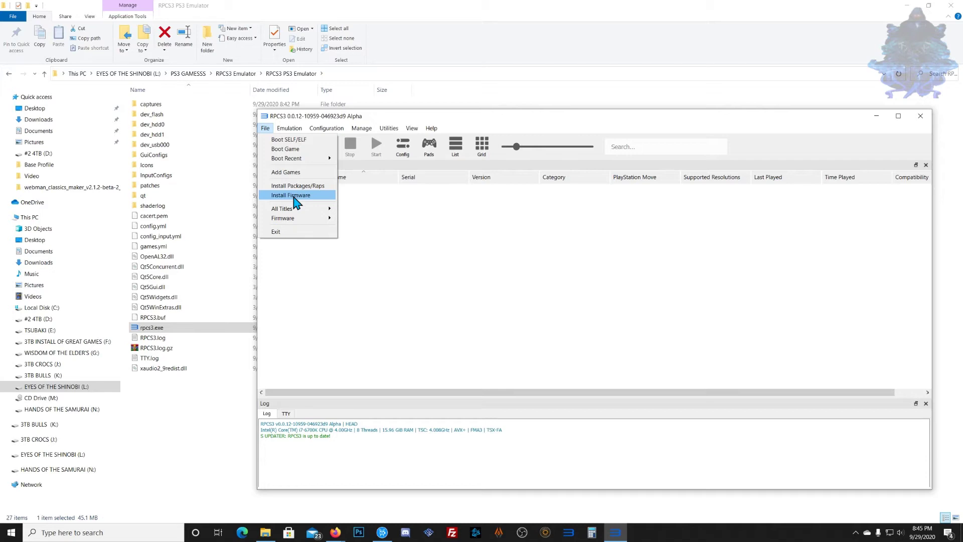
left_click(295, 195)
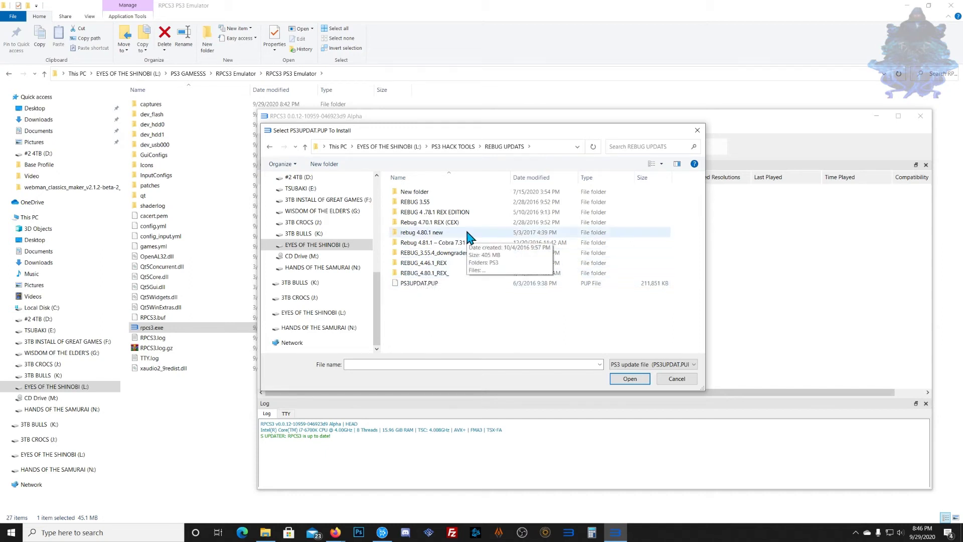
double_click(410, 191)
double_click(411, 191)
left_click(419, 192)
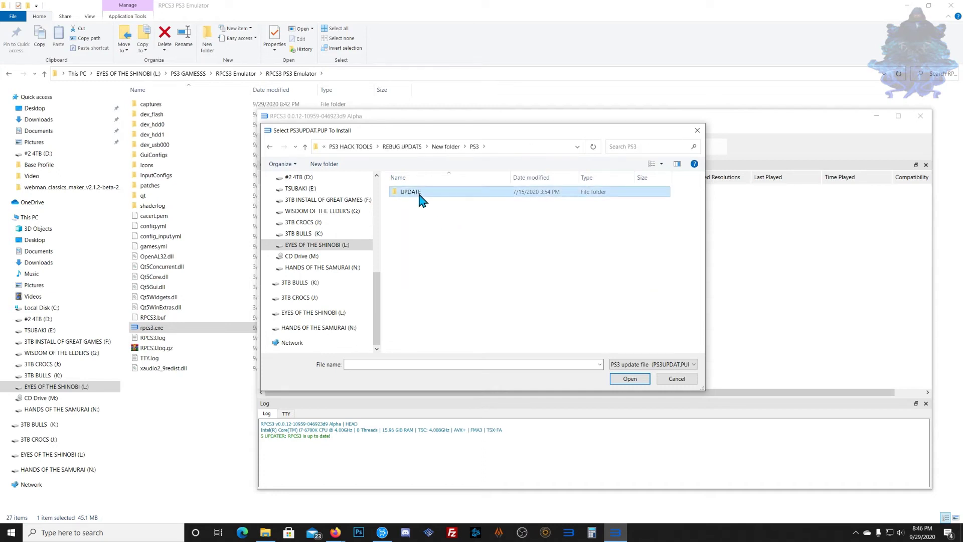
left_click(421, 192)
double_click(417, 197)
left_click(436, 192)
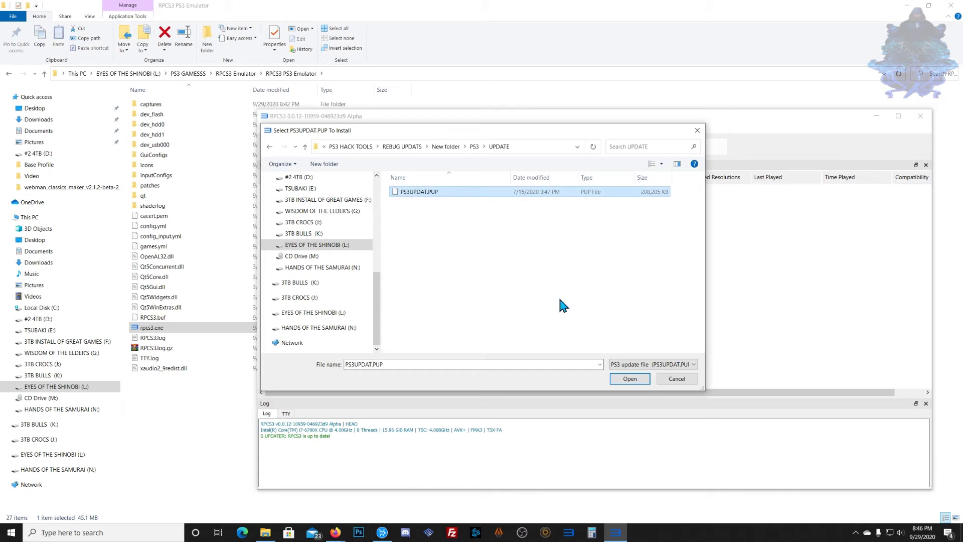
Install the selected PS3UPDAT.PUP firmware, accept continuing with the older version, and close the completion message
left_click(621, 382)
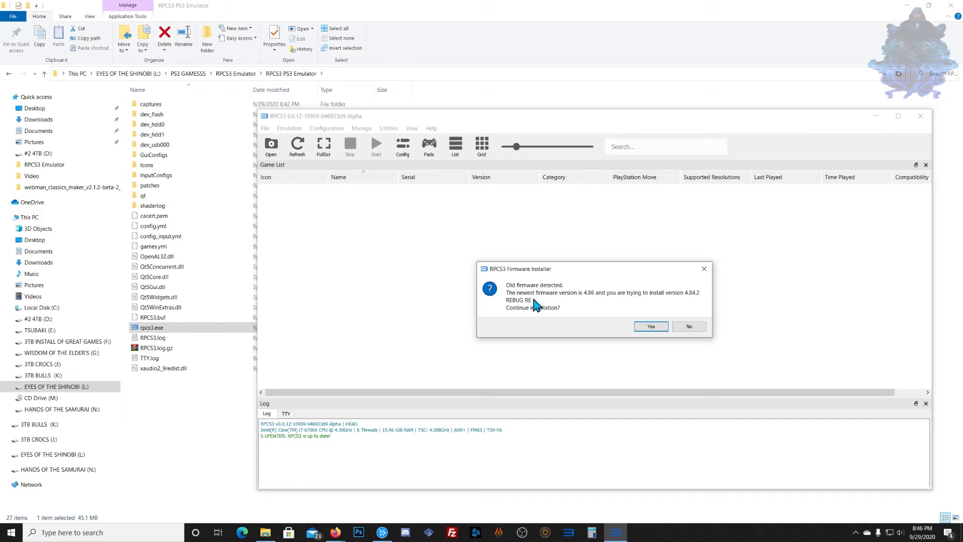
left_click(650, 326)
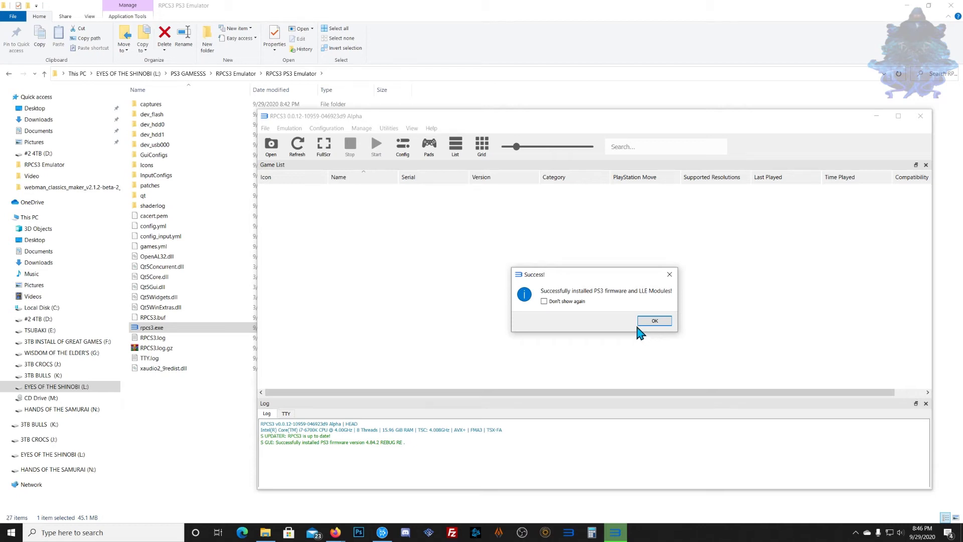
left_click(654, 321)
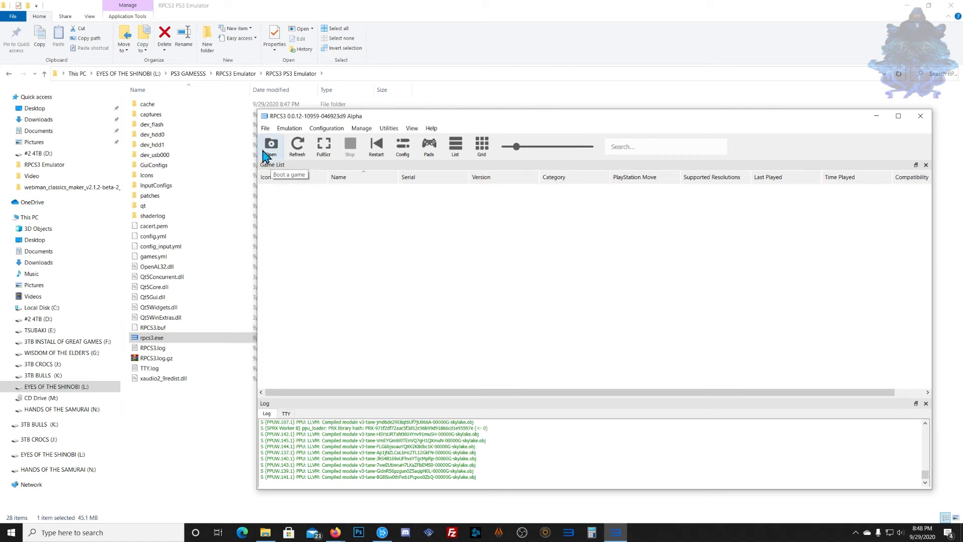
Boot the game from the BLES01836-[Murdered Soul Suspect] folder in PS3 GAMESSS
left_click(274, 161)
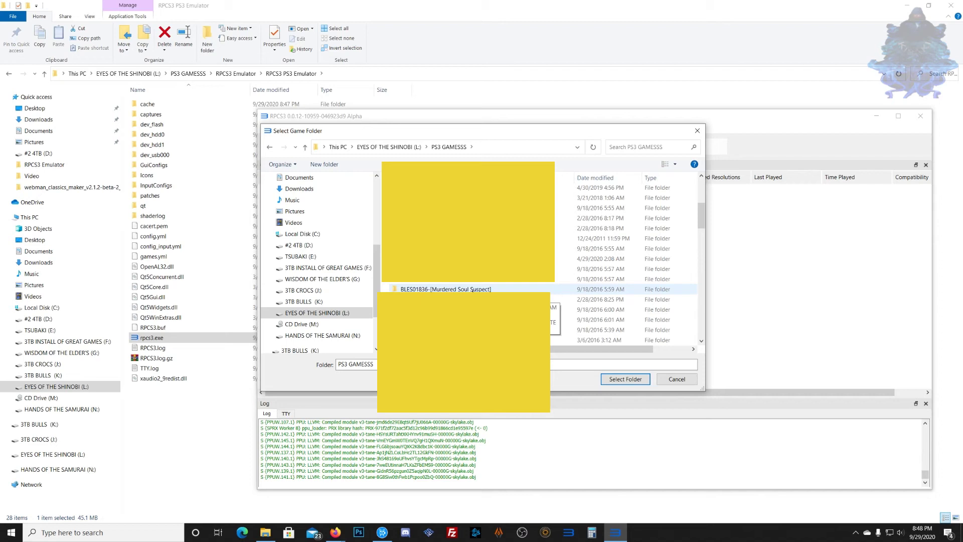
left_click(472, 290)
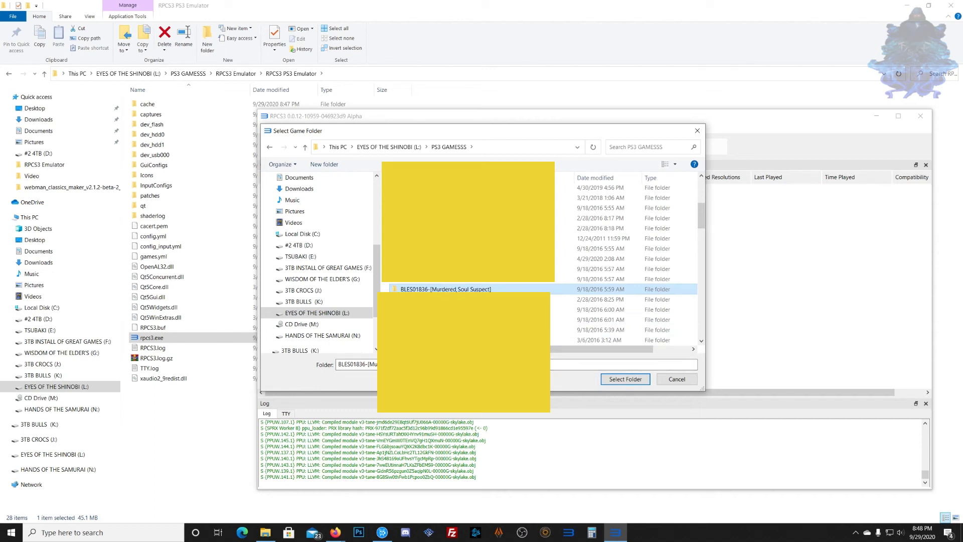
left_click(620, 380)
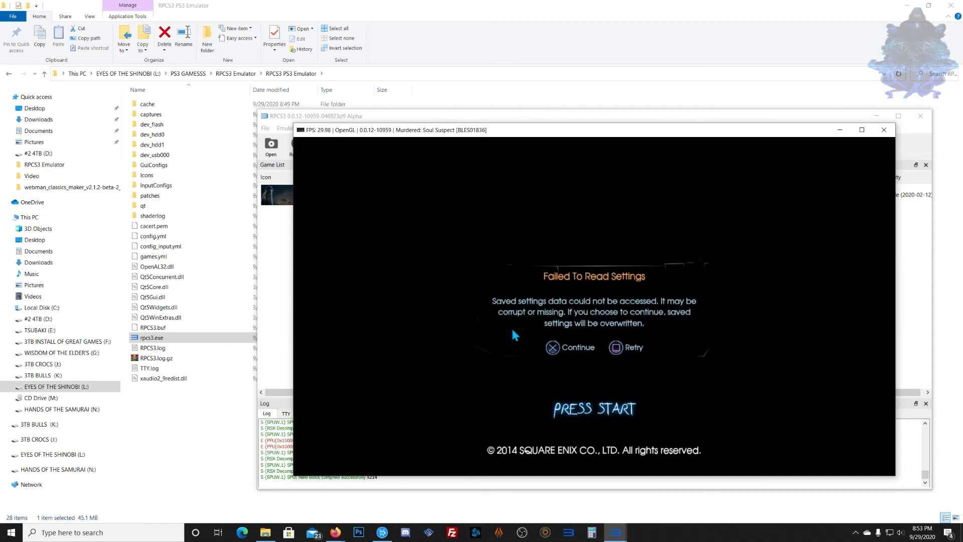
Continue past the game's saved settings prompt and open Options from the main menu
key("x")
key("Down")
key("Up")
key("Down")
key("x")
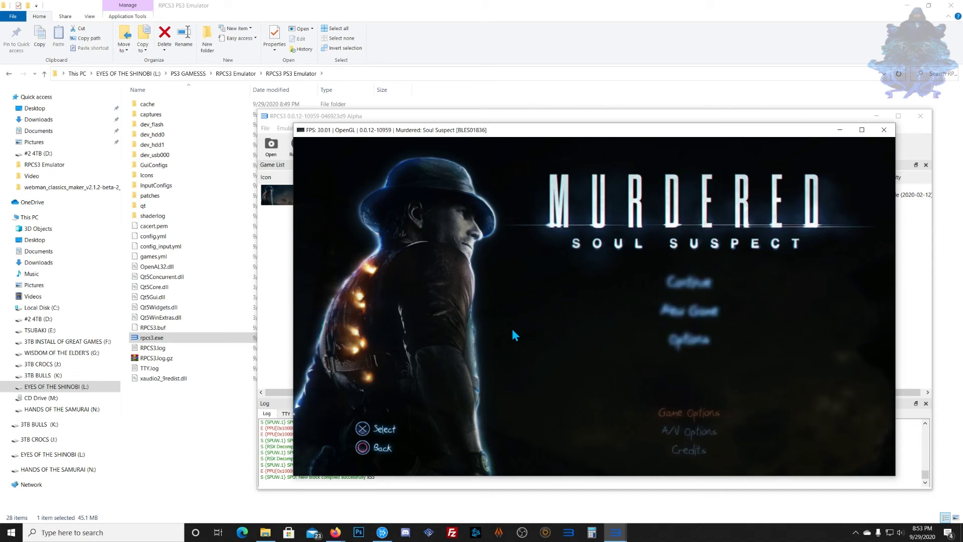
Cycle through the game's Options entries down to Credits and back up to Game Options
key("Down")
key("Down")
key("Up")
key("Up")
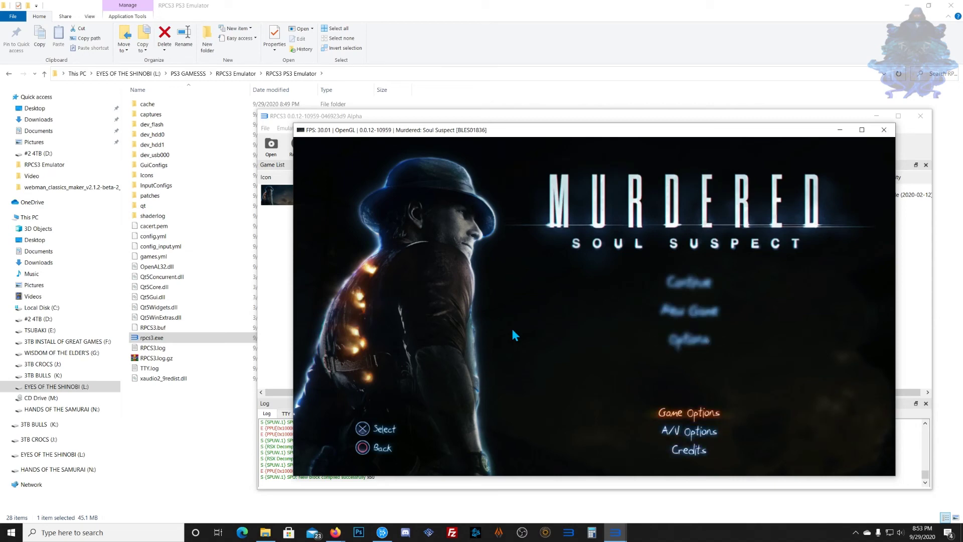
View the game's Game Options screen with its controller layout, and return to the options list with A/V Options highlighted
key("x")
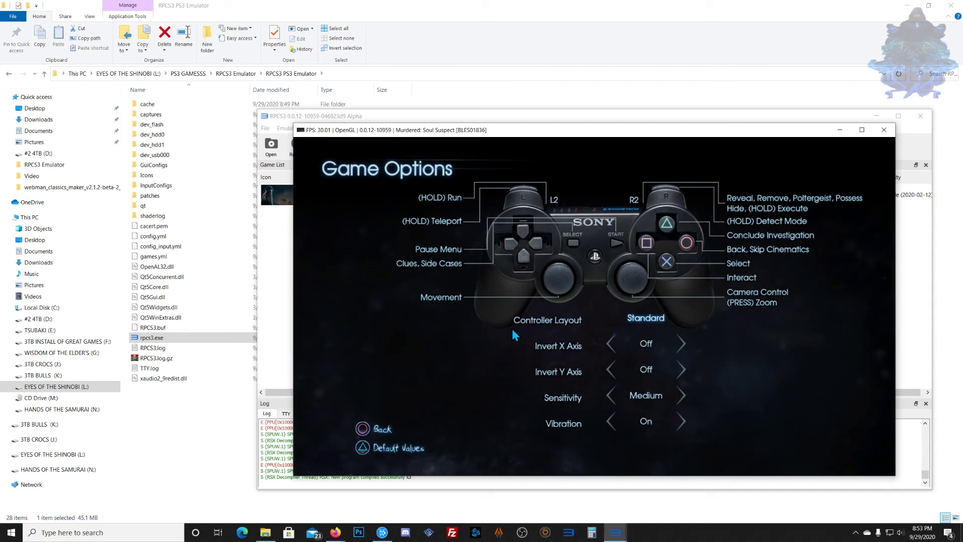
key("c")
key("Down")
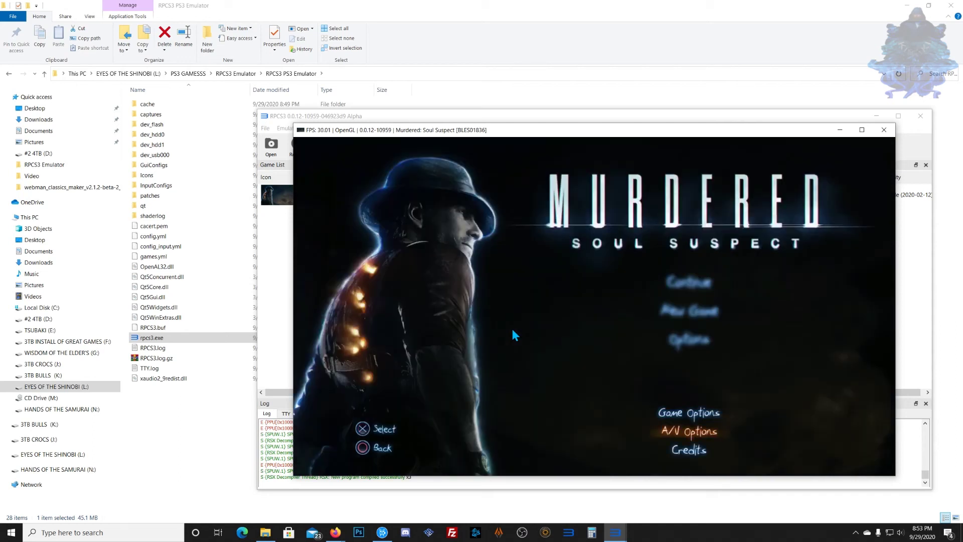
Open the game's A/V Options and lower Music Volume to its minimum
key("x")
key("Down")
key("Down")
key("Down")
key("Up")
key("Left")
key("Left")
key("Left")
key("Left")
key("Left")
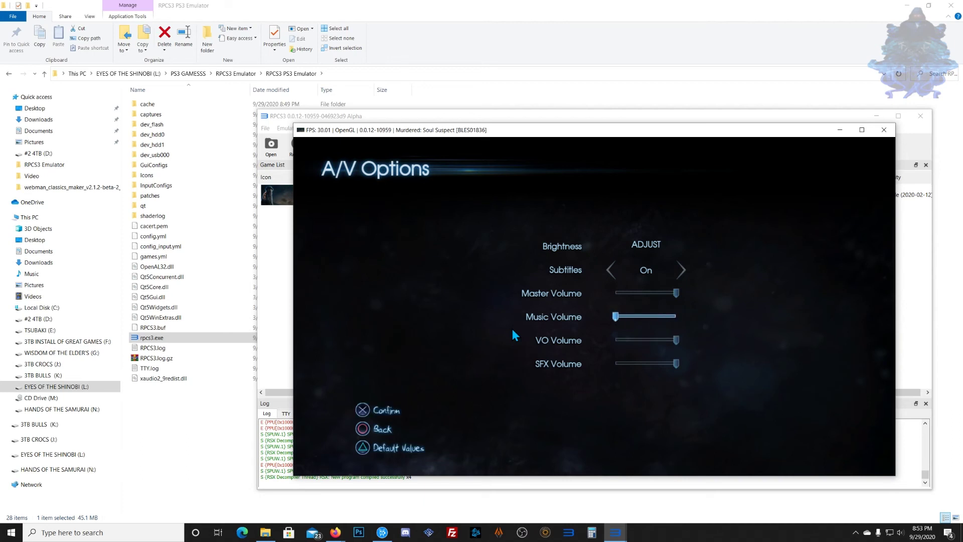
Move the selection to VO Volume and leave the A/V Options screen for the options list
key("Up")
key("Down")
key("Down")
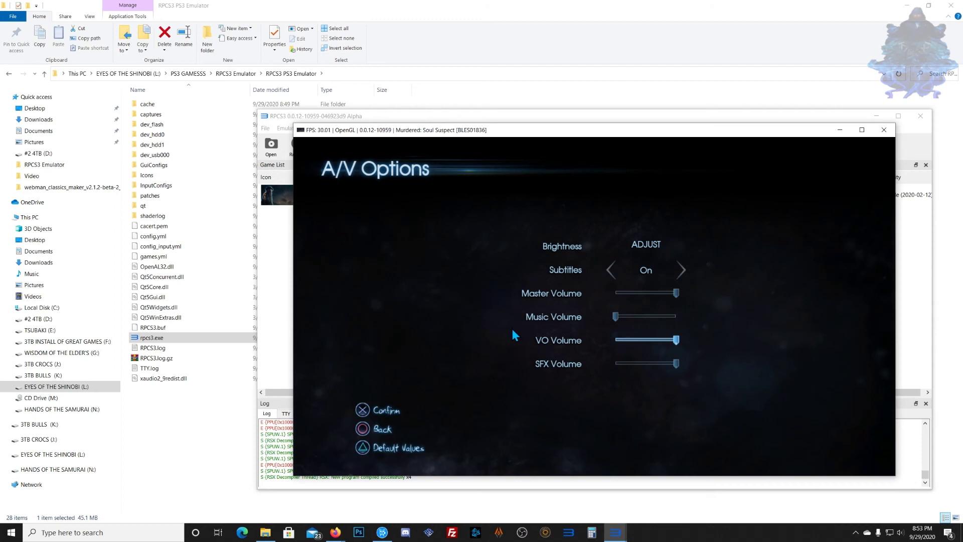
key("c")
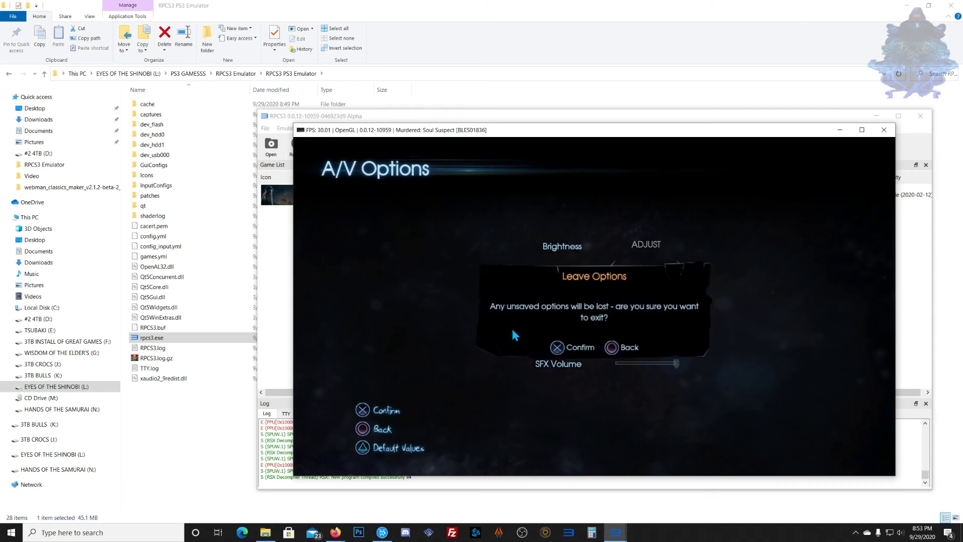
key("c")
key("c")
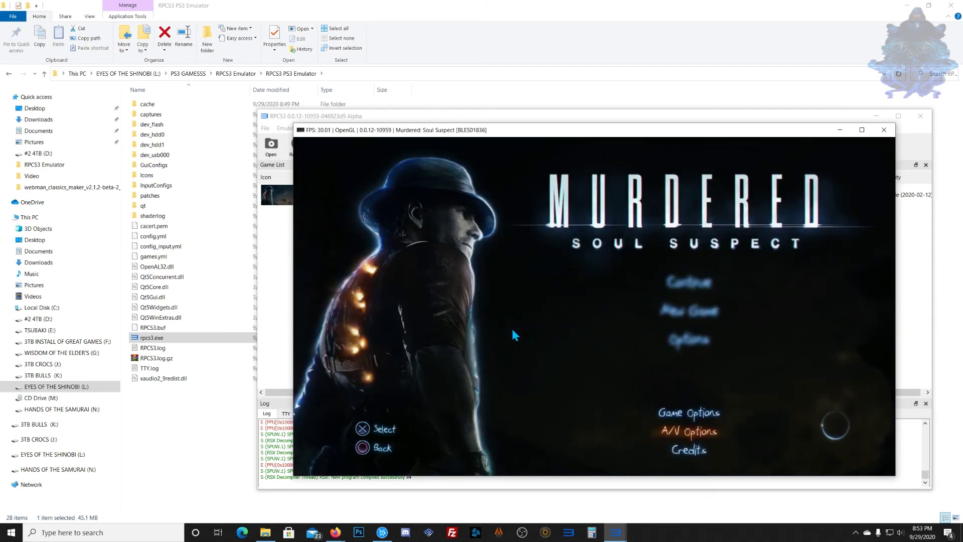
Toggle the game to full screen and back to windowed mode, and maximize its window
key("alt+Return")
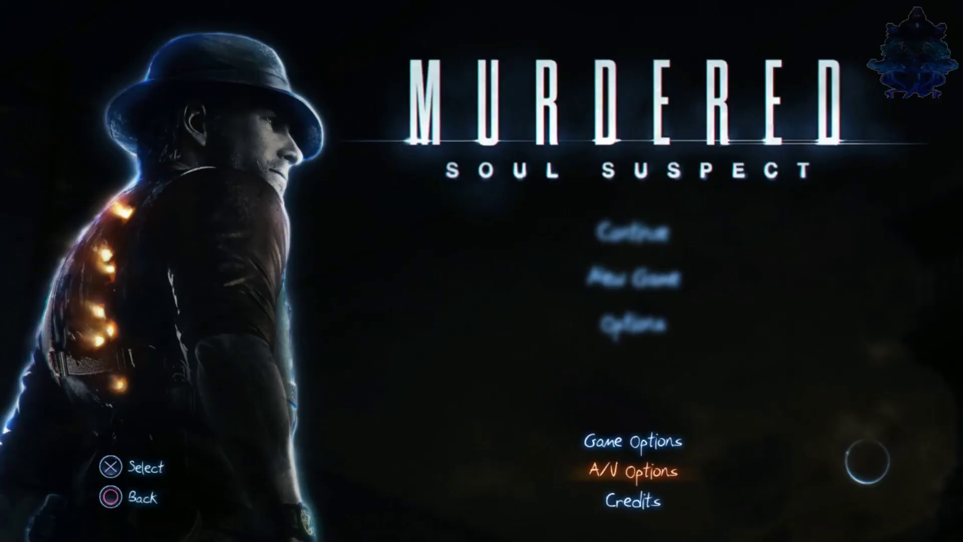
key("alt+Return")
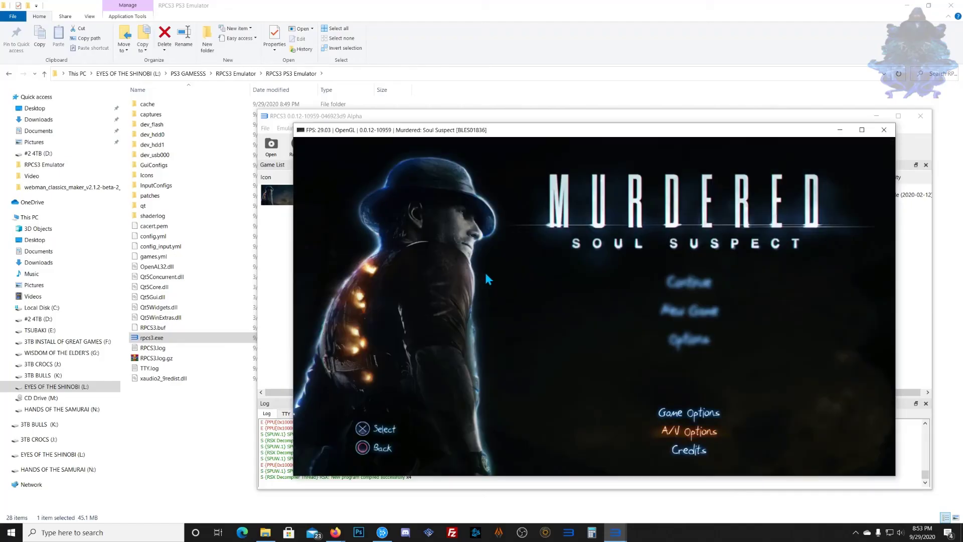
left_click(861, 129)
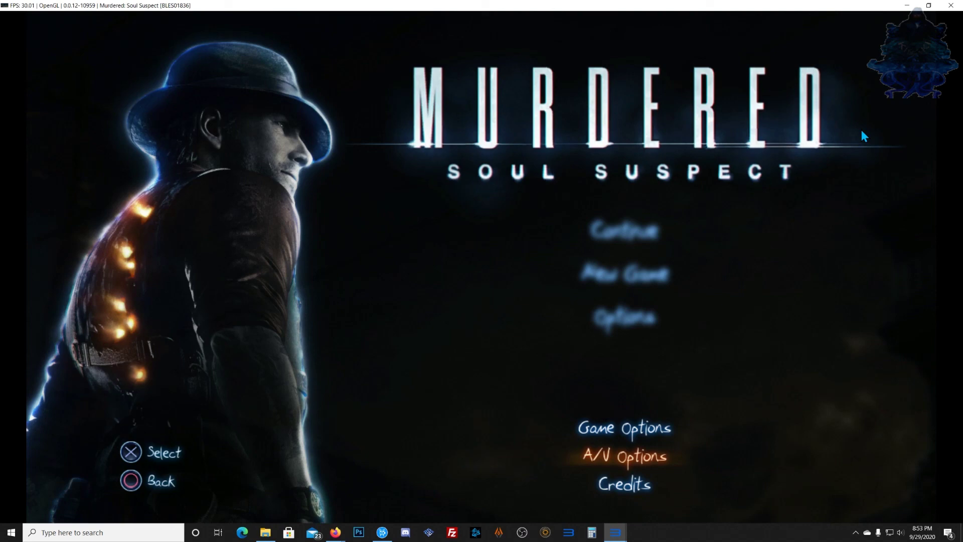
Move through the options list to Game Options, open that screen briefly, and back out of it
key("Down")
key("Up")
key("Up")
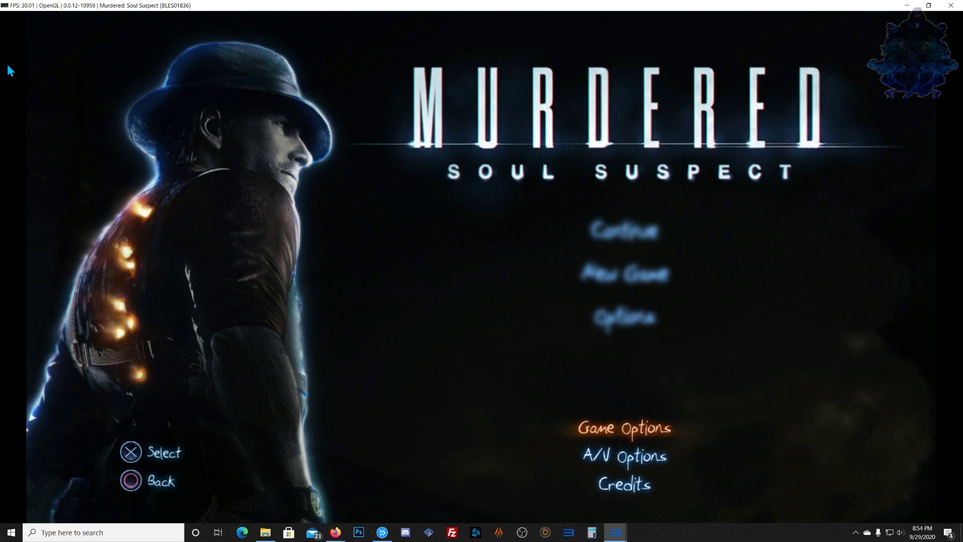
key("x")
key("c")
Start a new game from the main menu and pause its intro cinematic
key("c")
key("Up")
key("x")
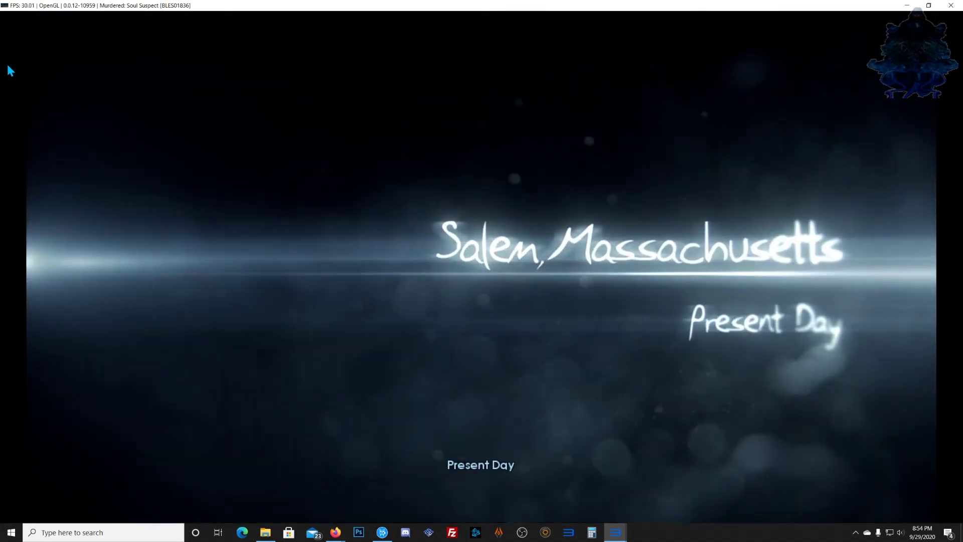
key("Return")
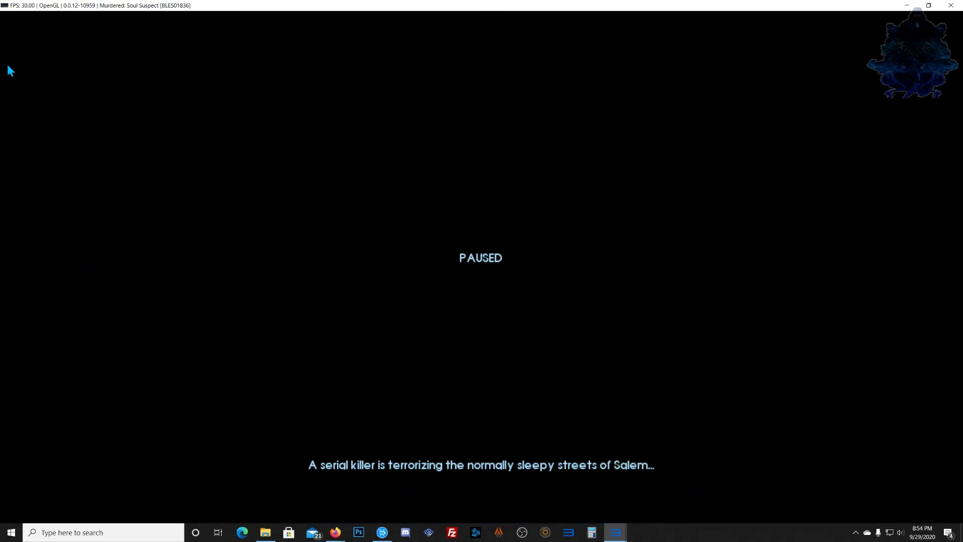